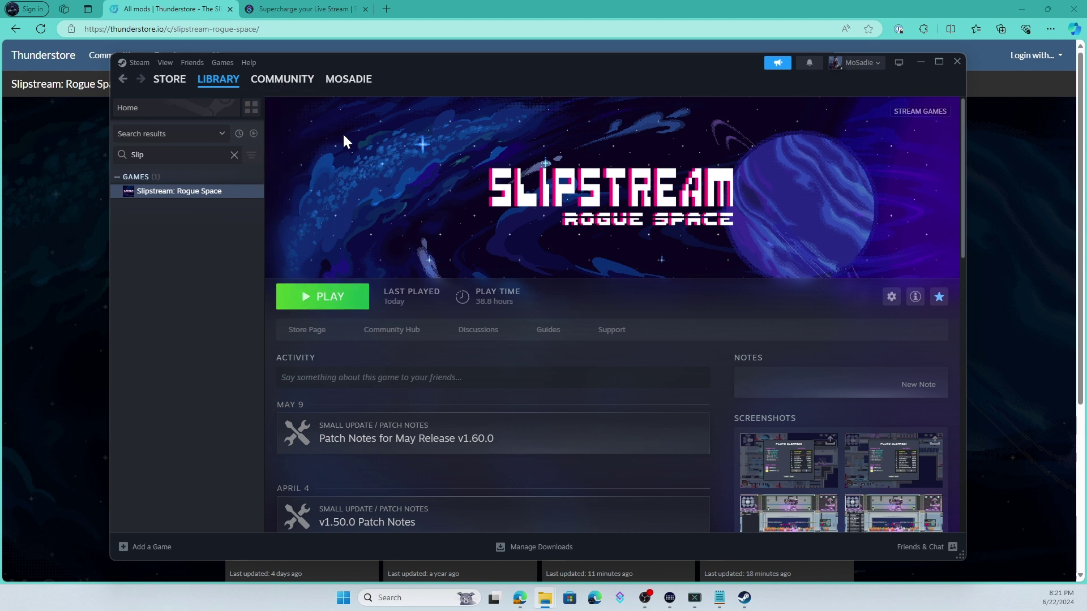
Step: Switch to the browser and open the r2modman package page from the Slipstream: Rogue Space mods on Thunderstore
left_click(184, 10)
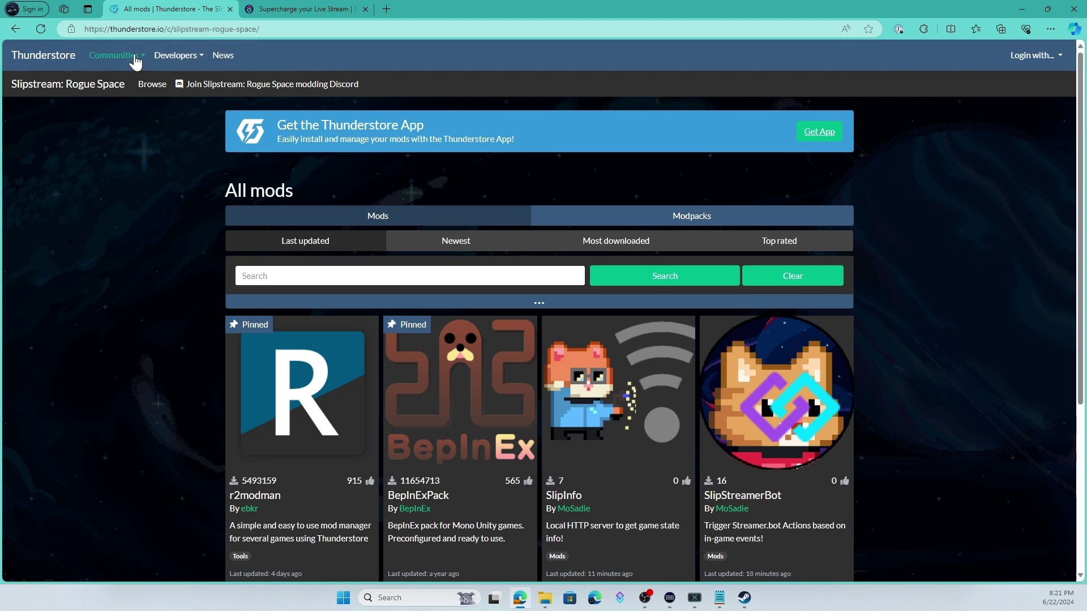
left_click(137, 59)
left_click(52, 121)
scroll(84, 158, "down", 2)
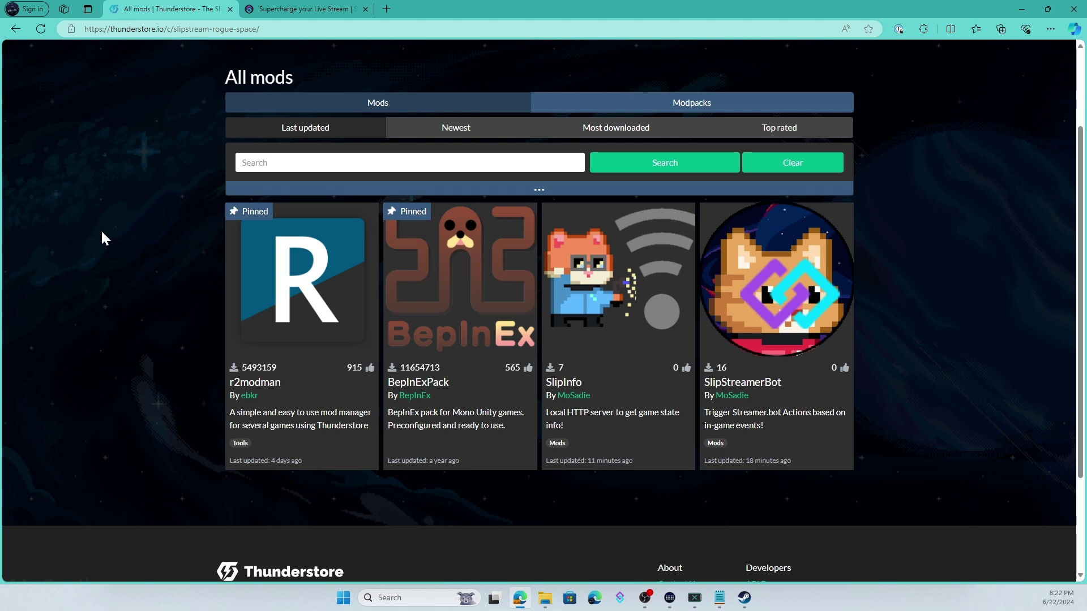
left_click(269, 304)
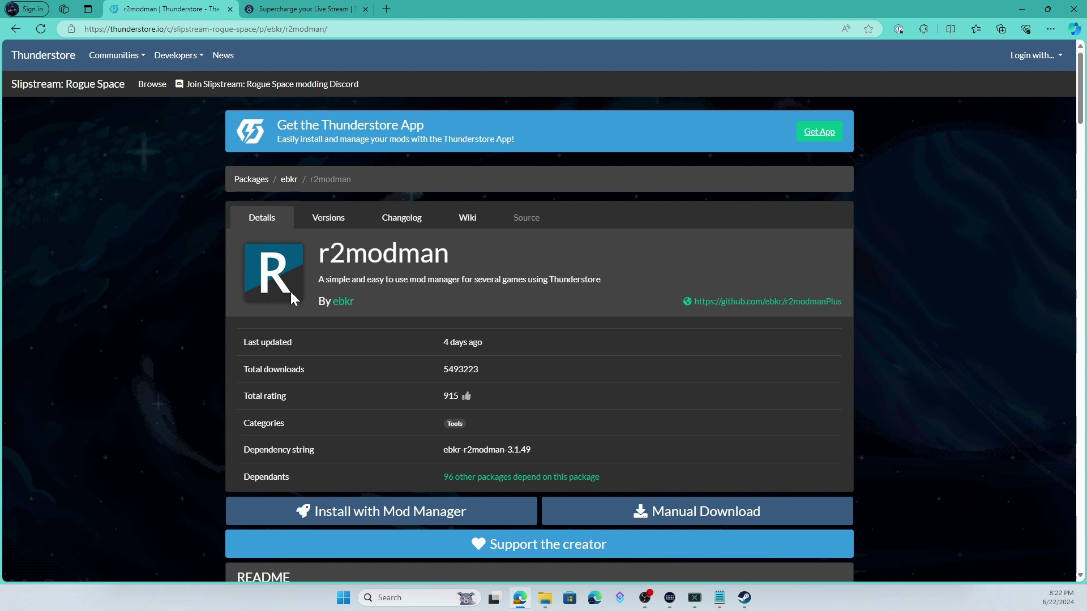
scroll(650, 473, "down", 1)
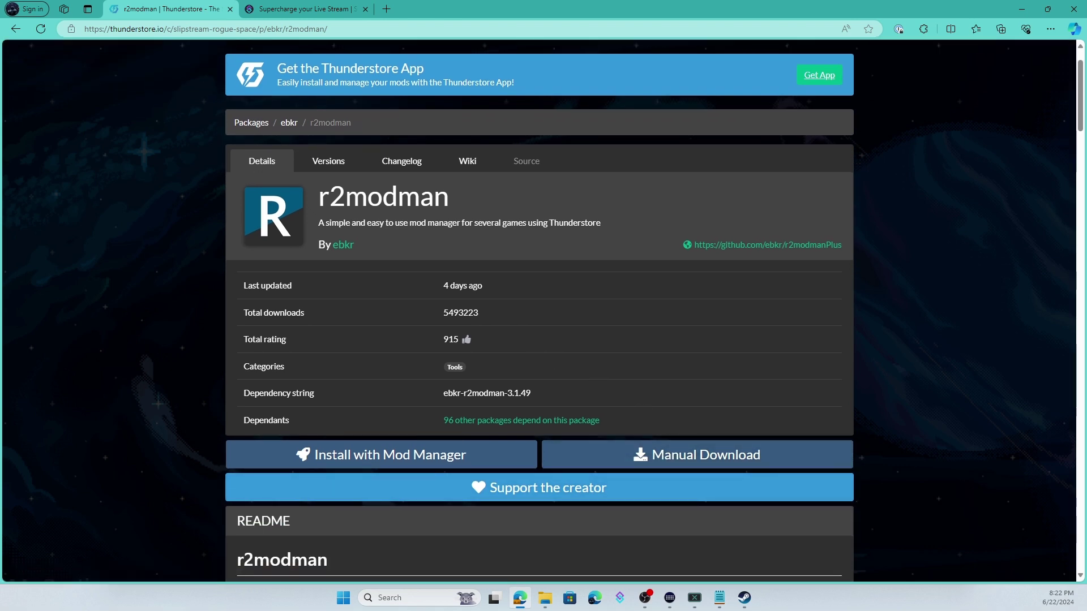
Step: Switch to File Explorer and look inside the r2modman 3.1.49 zip for the setup program, returning to the SlipStreamerBot Tutorial folder
left_click(545, 598)
double_click(343, 236)
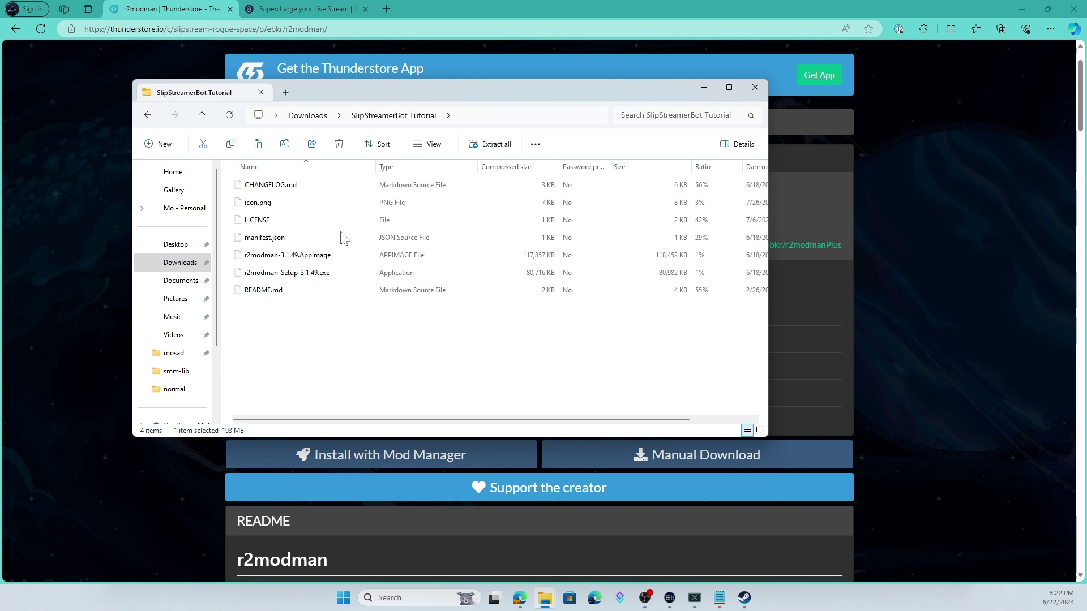
left_click(356, 272)
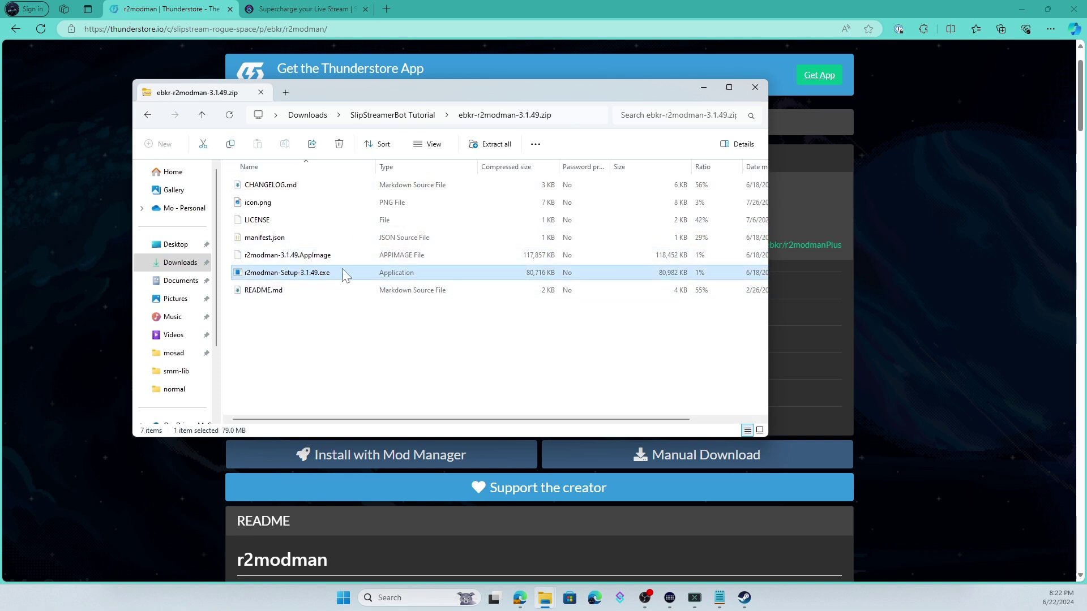
left_click(413, 119)
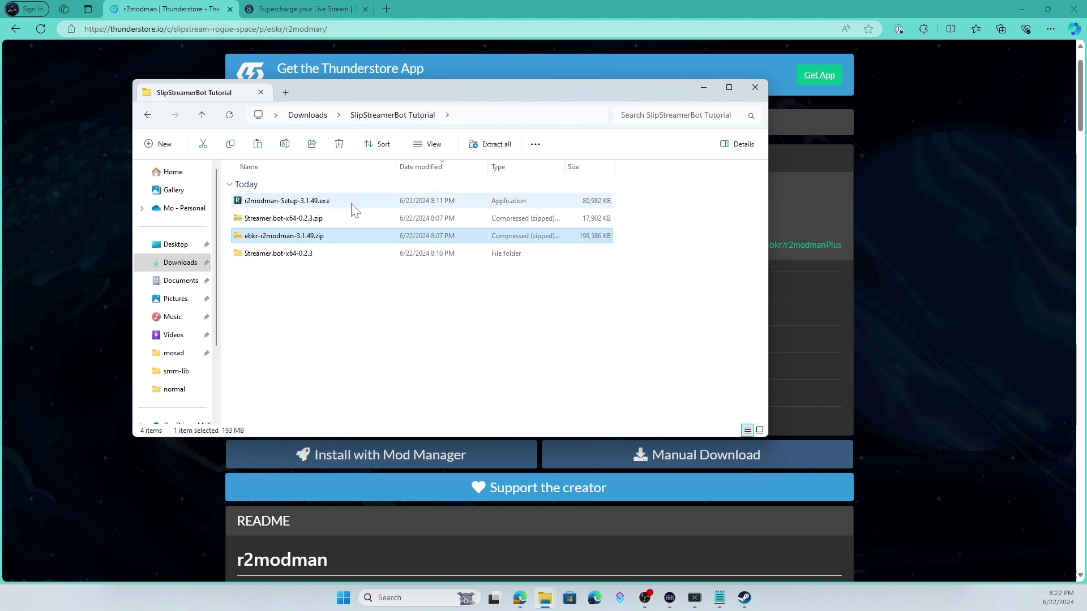
Step: Run r2modman-Setup-3.1.49.exe from the SlipStreamerBot Tutorial folder and allow it past the SmartScreen block
left_click(355, 202)
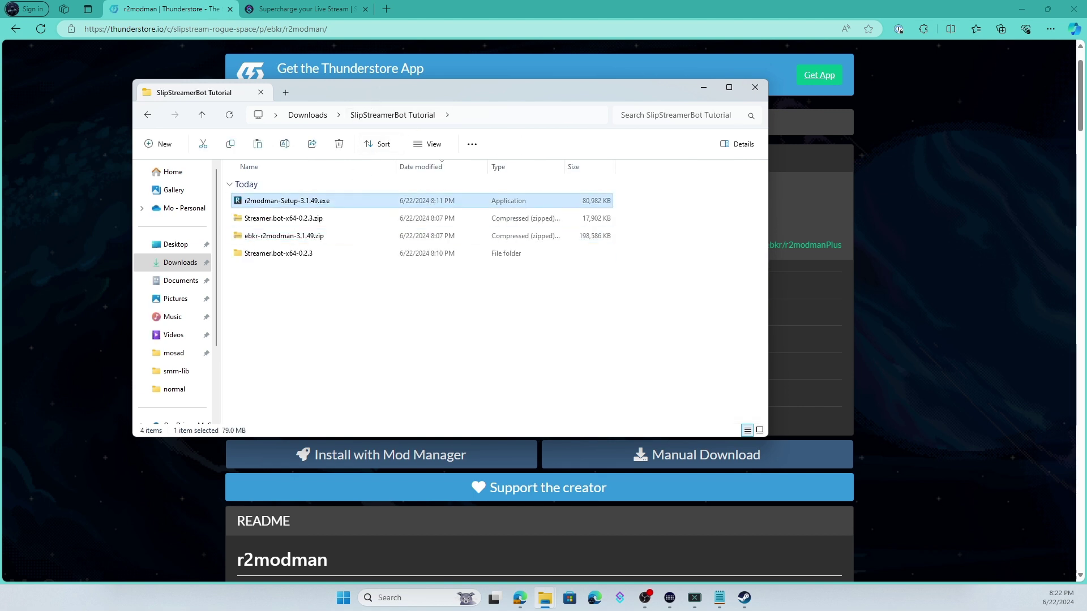
double_click(361, 200)
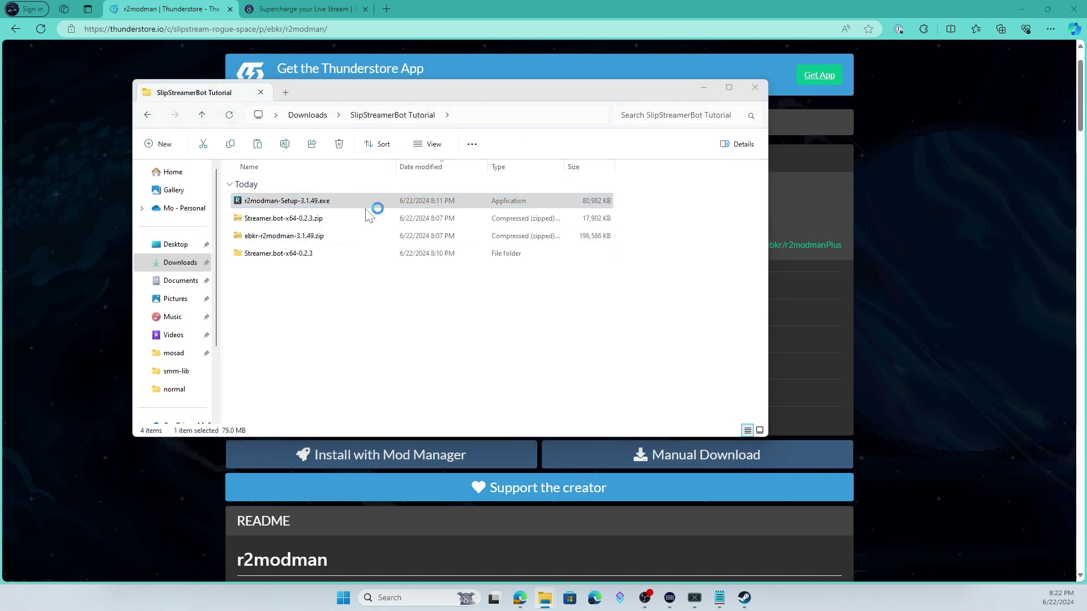
left_click(433, 207)
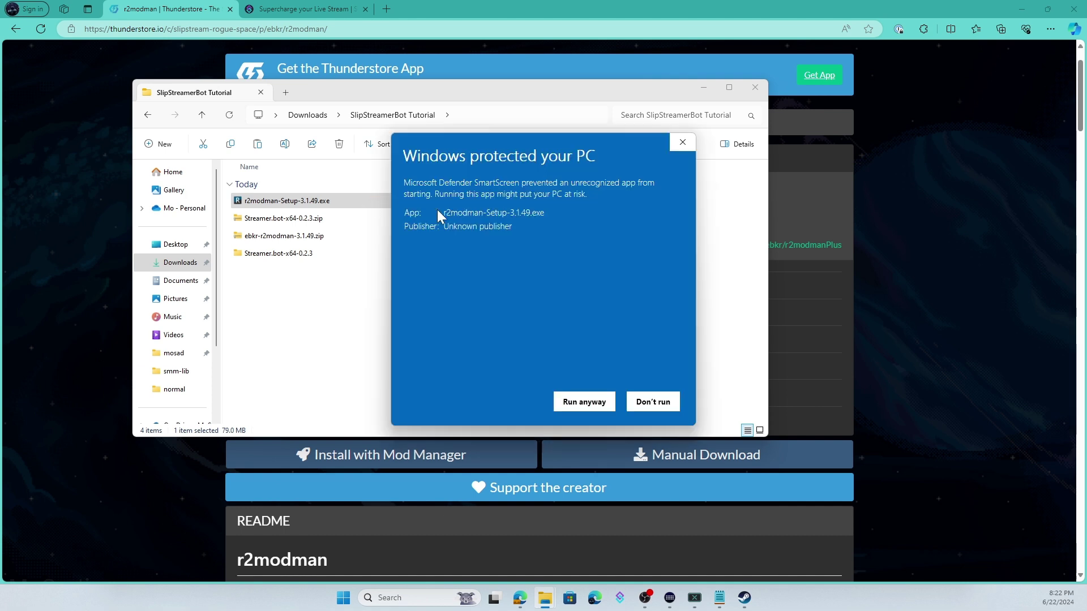
left_click(575, 403)
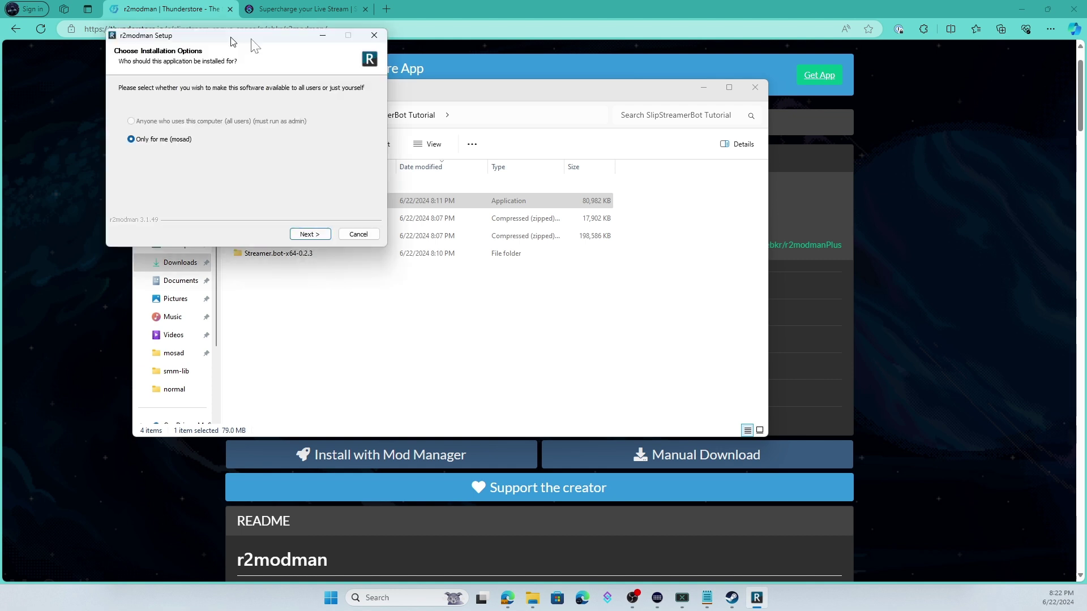
Step: Install r2modman for the current user only in the proposed location and finish setup with Run r2modman enabled
left_click_drag(235, 41, 433, 124)
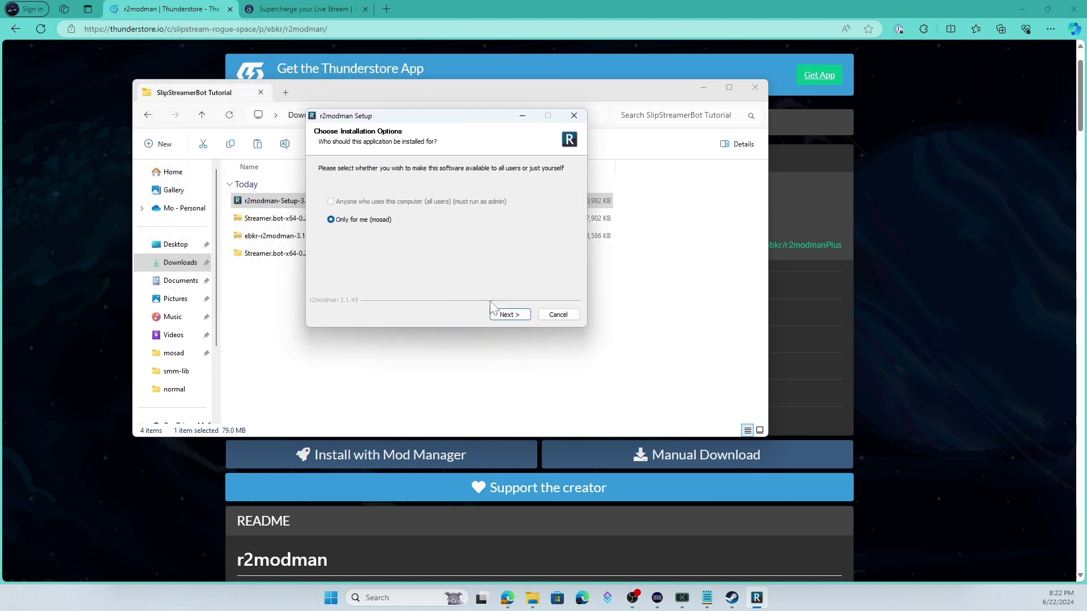
left_click(499, 316)
left_click(499, 315)
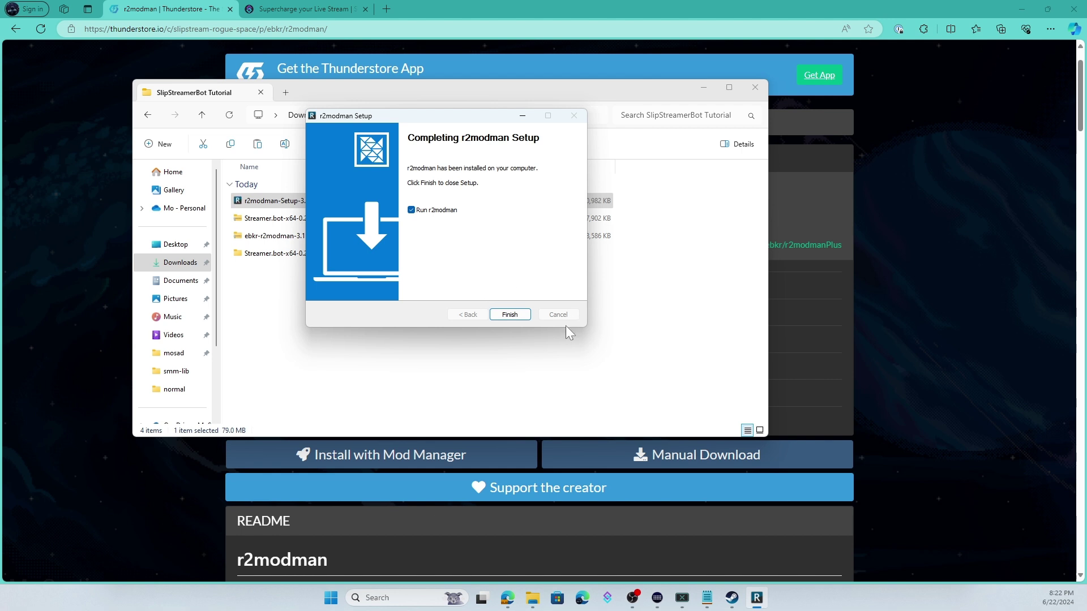
left_click(512, 316)
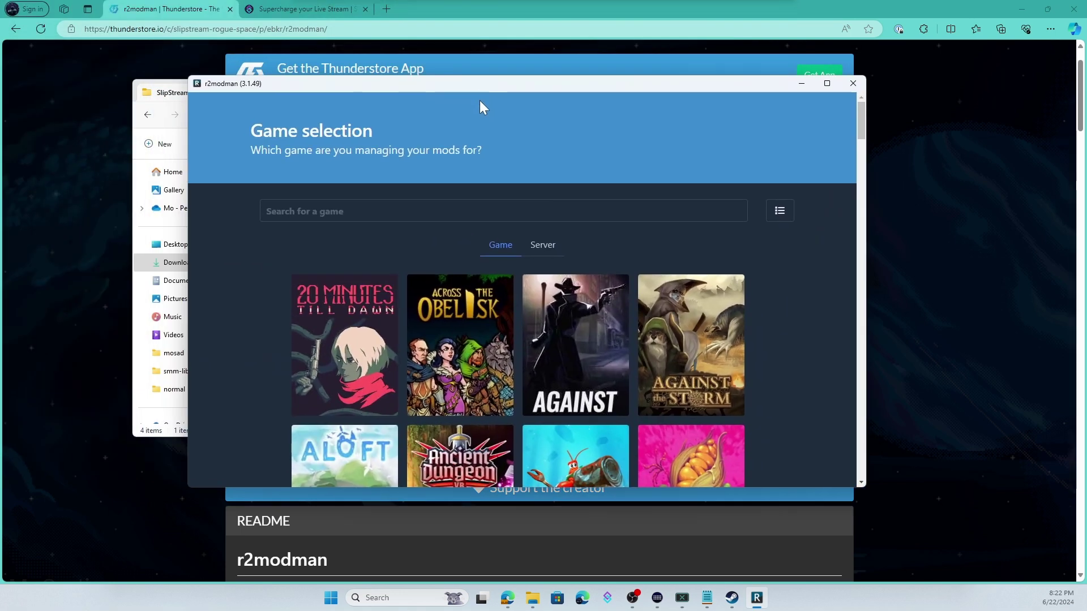
Step: Search the game list for "Slip" and mark Slipstream: Rogue Space as a favourite
left_click(272, 211)
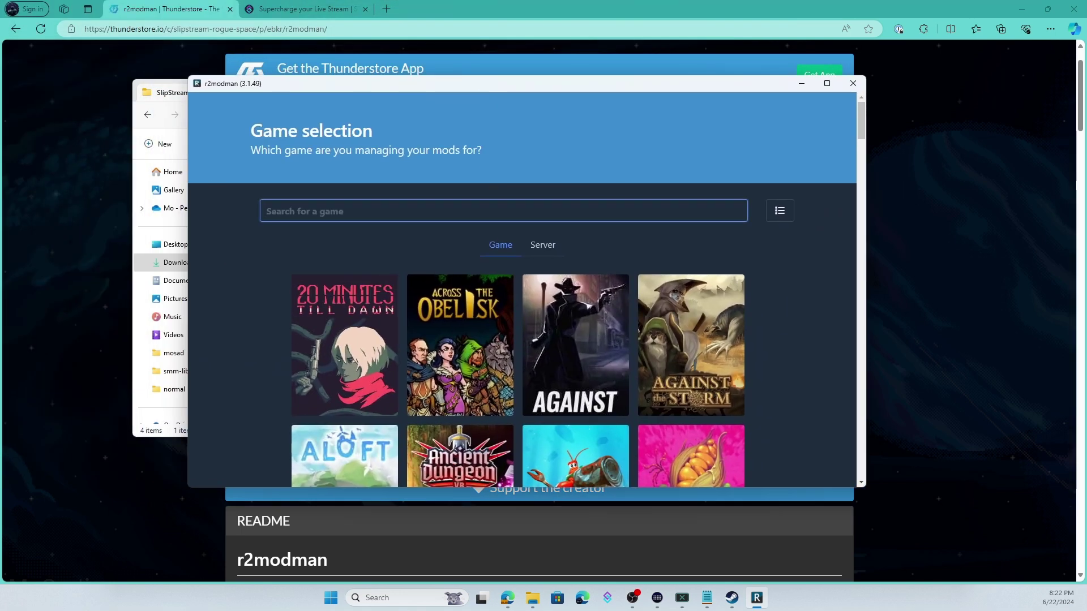
type("Sea")
key("BackSpace")
key("BackSpace")
key("BackSpace")
type("s")
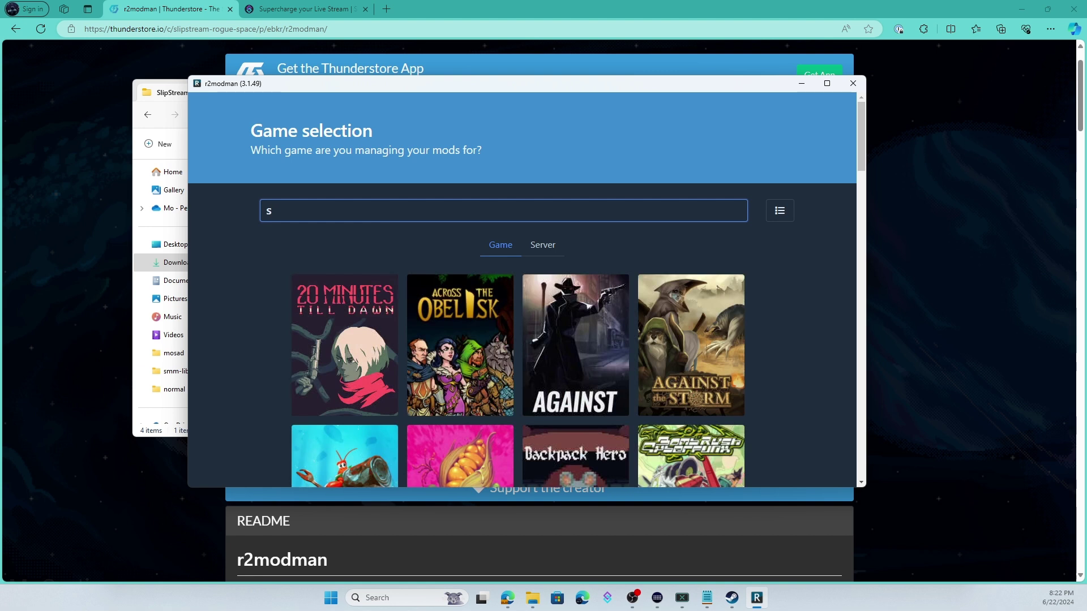
type("lip")
mouse_move(555, 342)
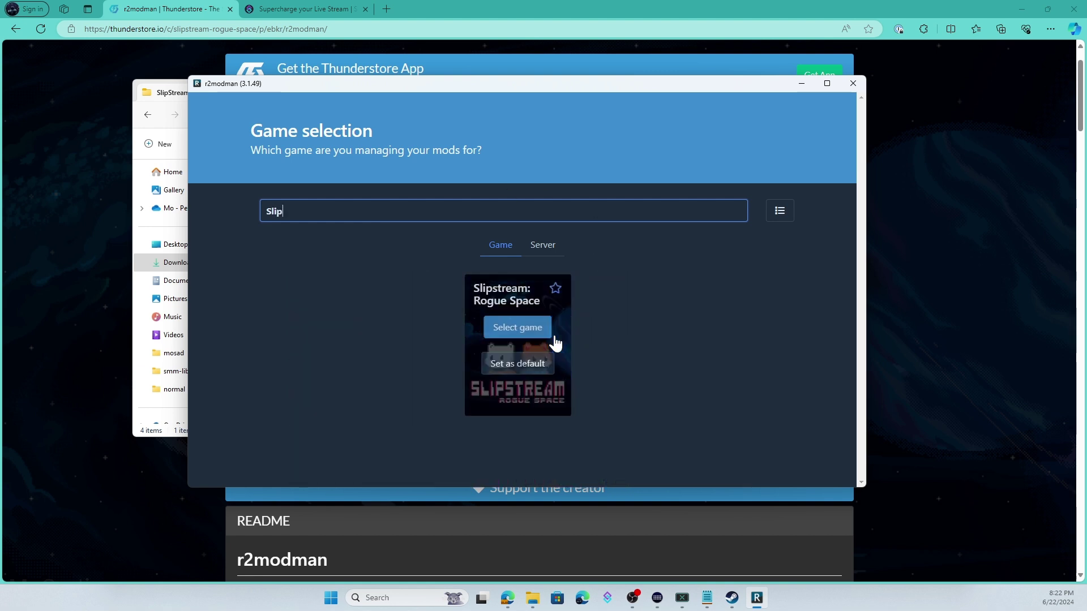
left_click(555, 291)
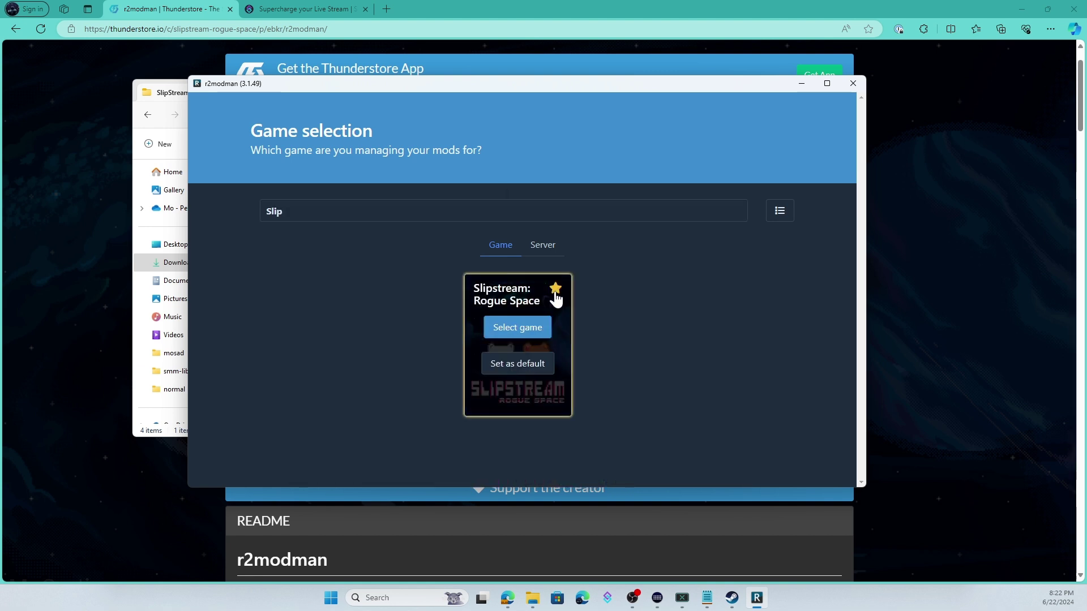
Step: Clear the game search, then select Slipstream: Rogue Space and its Default profile
left_click(283, 212)
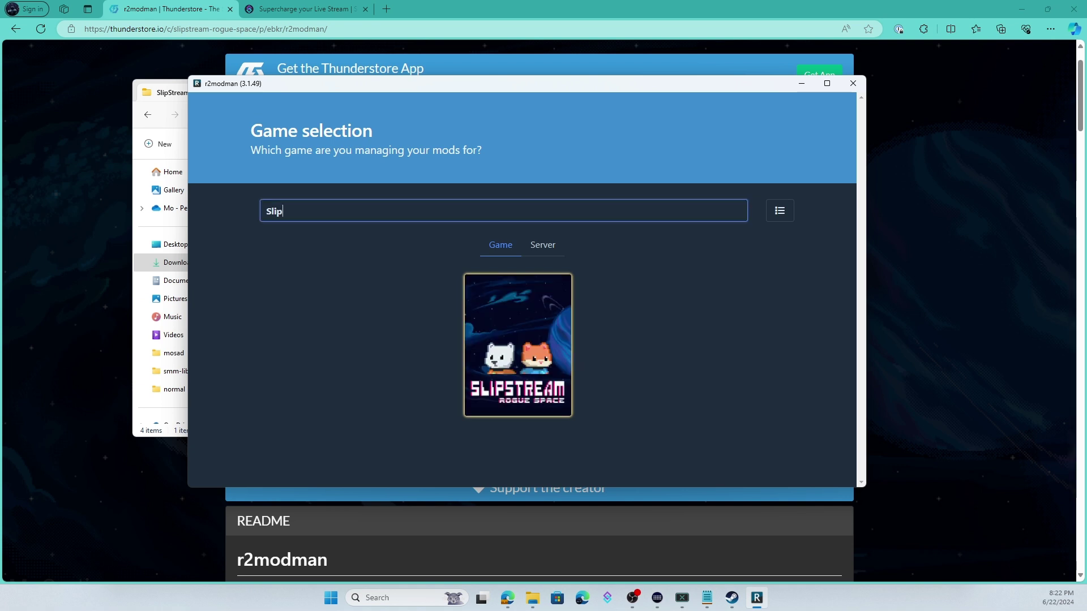
key("BackSpace")
key("BackSpace")
key("BackSpace")
key("BackSpace")
mouse_move(317, 306)
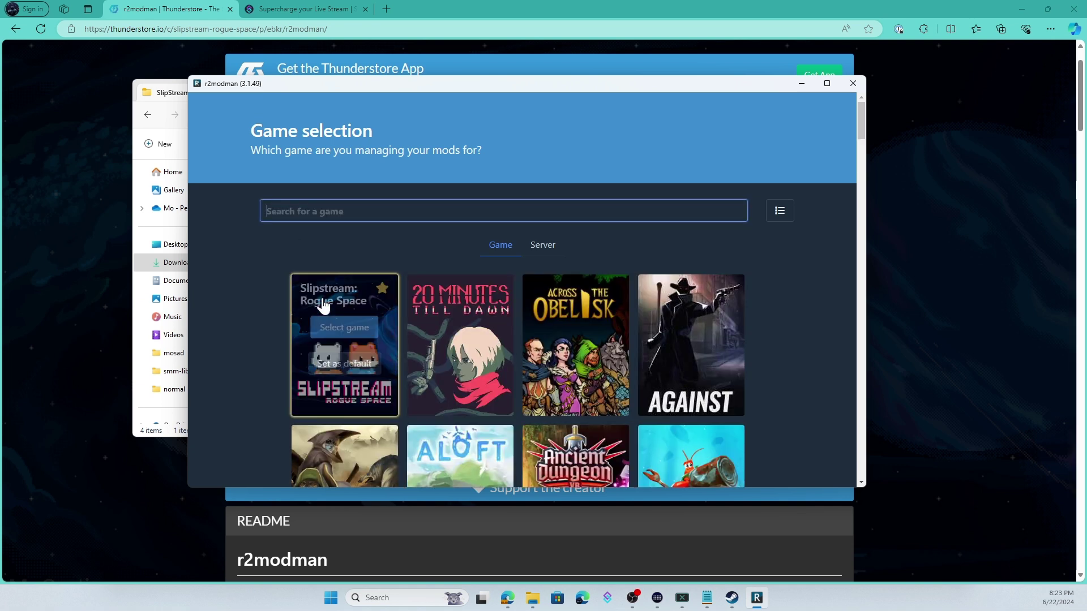
left_click(342, 327)
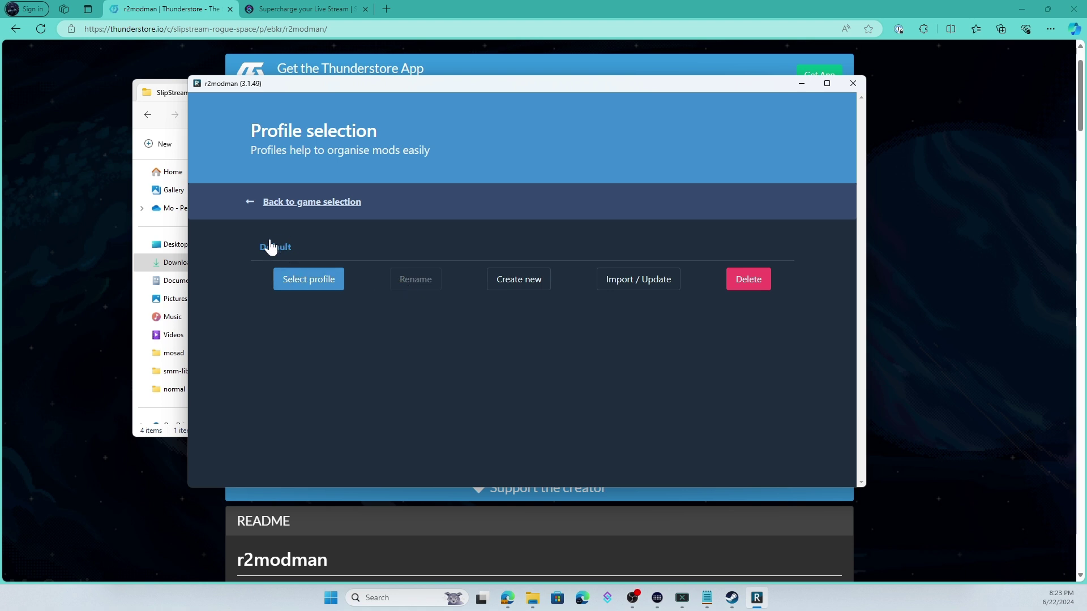
left_click(313, 283)
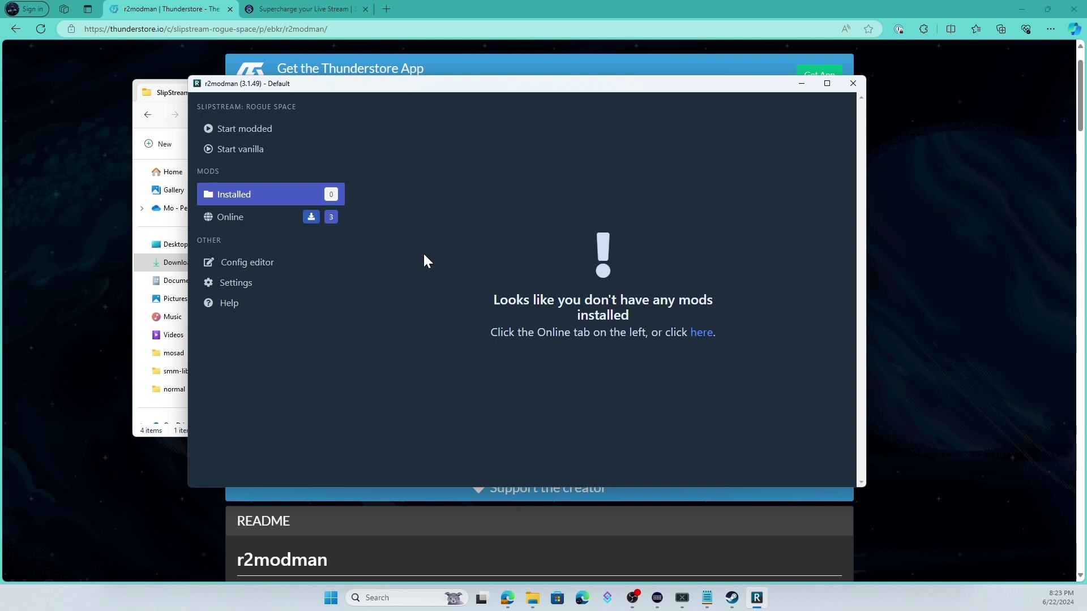
Step: Download SlipStreamerBot version 1.2.0 with its dependencies from the online mods and show the installed mods list
left_click(236, 222)
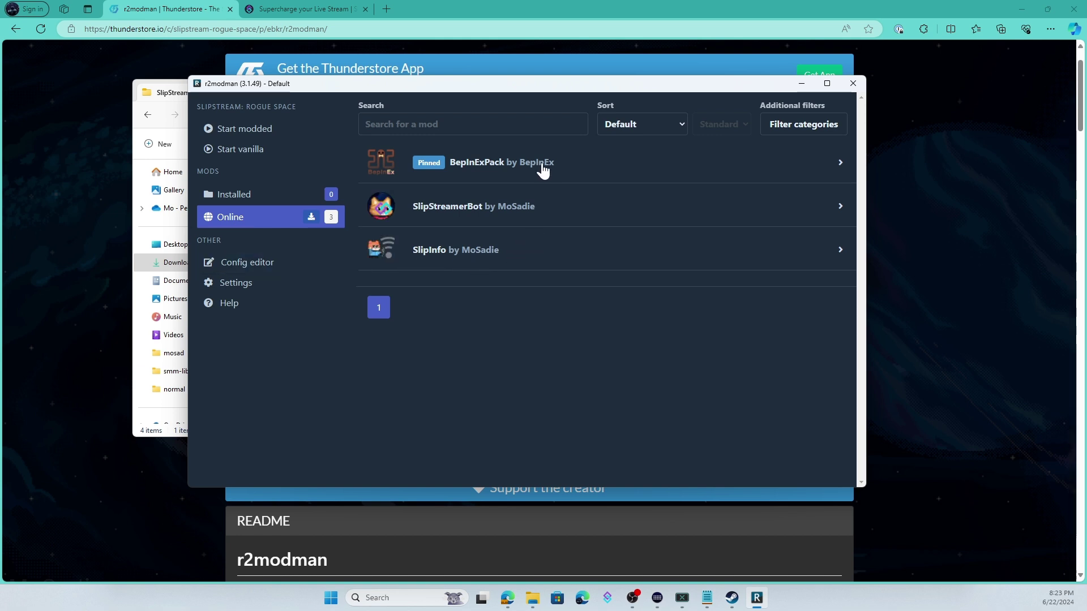
left_click(544, 209)
left_click(453, 326)
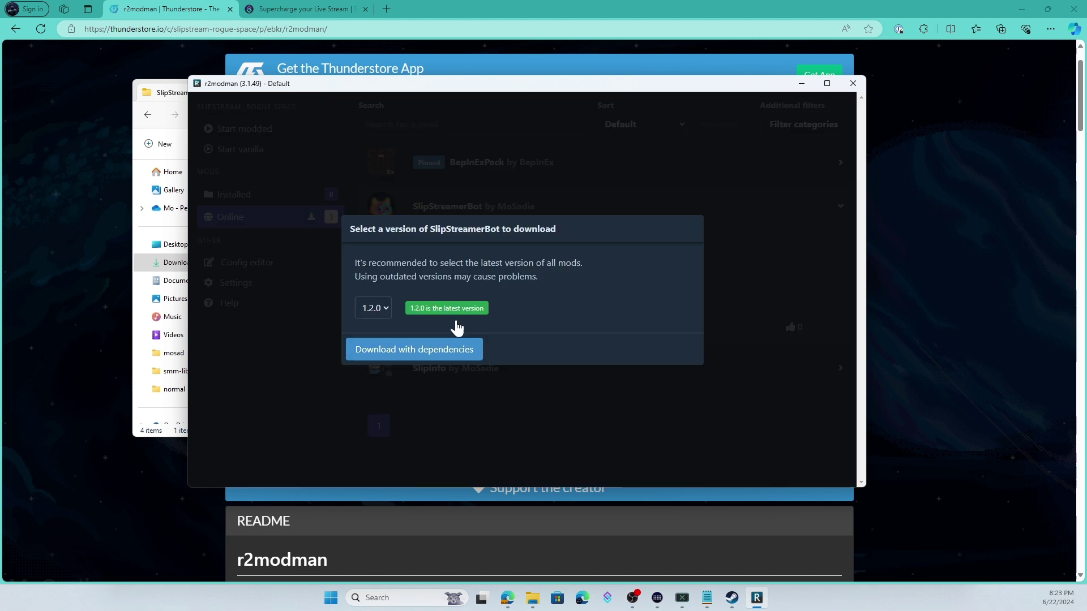
left_click(413, 351)
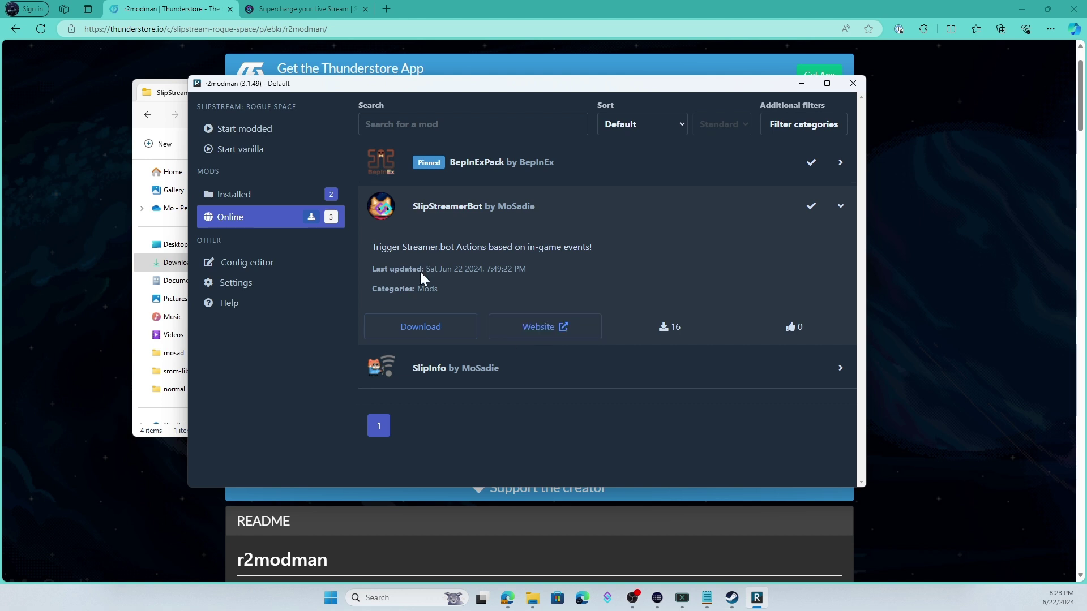
left_click(256, 201)
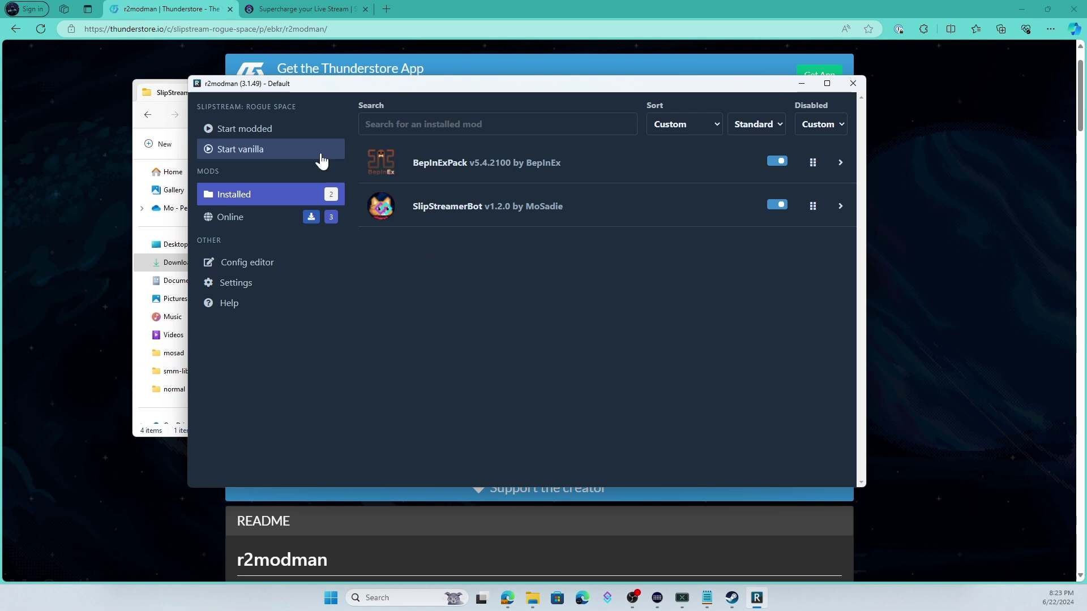
Step: Start the modded game and check the BepInEx console window behind it
left_click(302, 138)
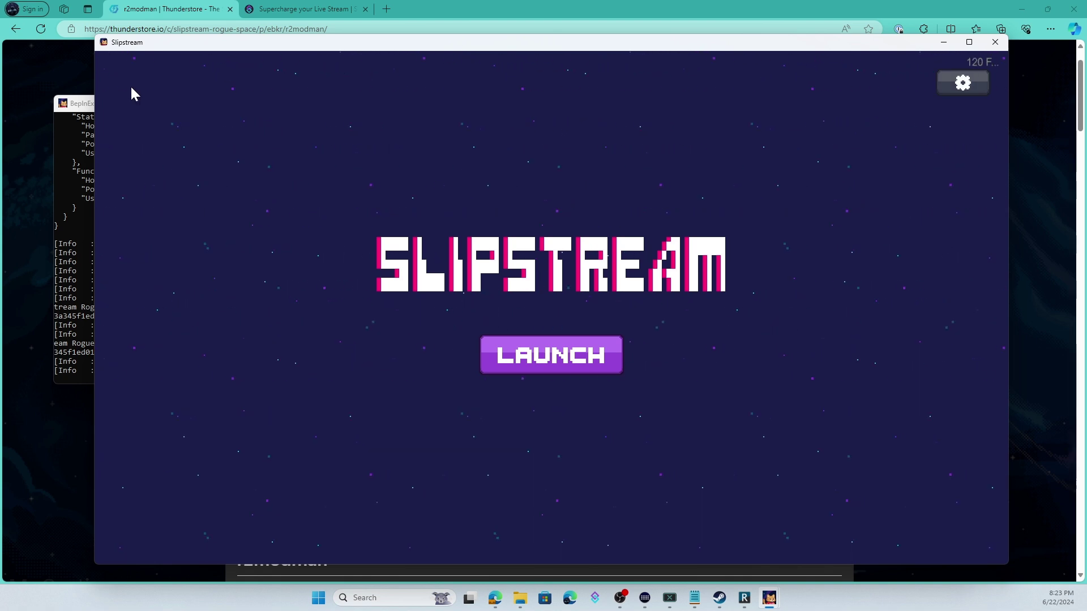
left_click(80, 107)
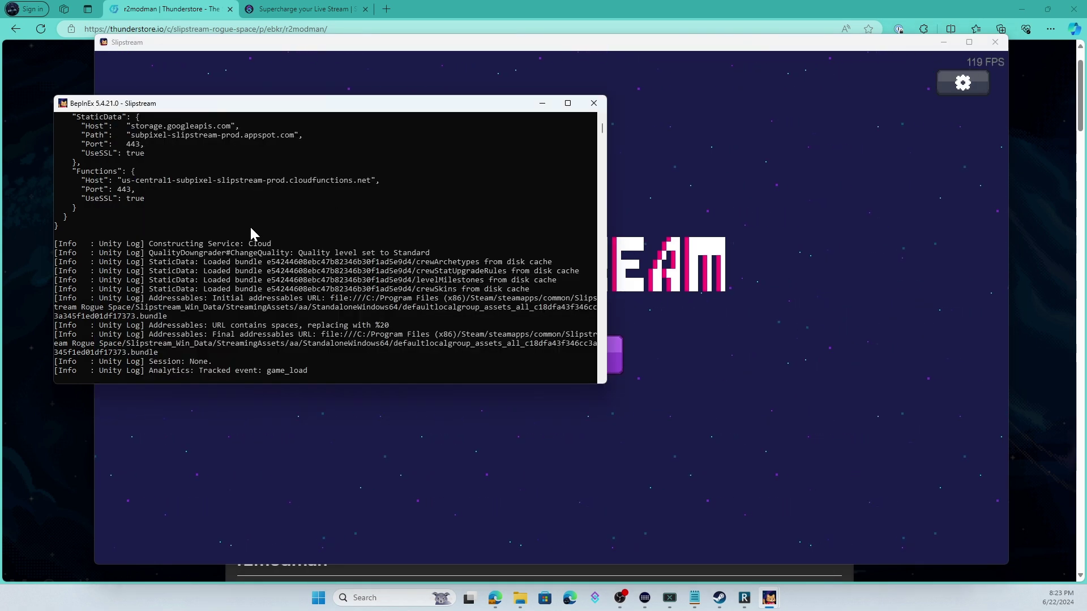
left_click(783, 171)
Step: Quit Slipstream through its settings and dismiss the launch message in r2modman
left_click(962, 83)
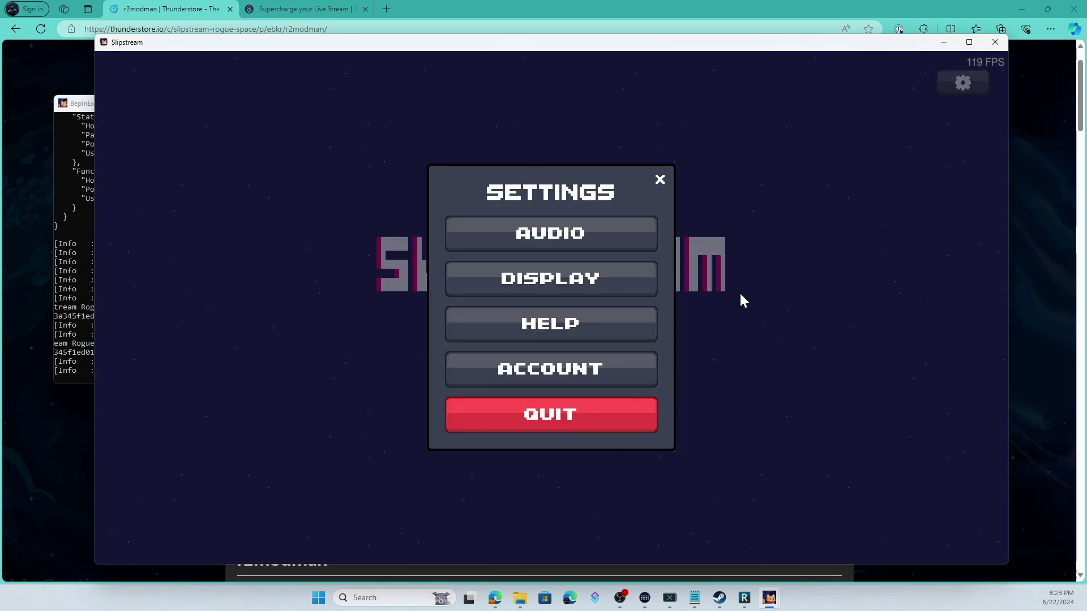
left_click(616, 417)
left_click(628, 339)
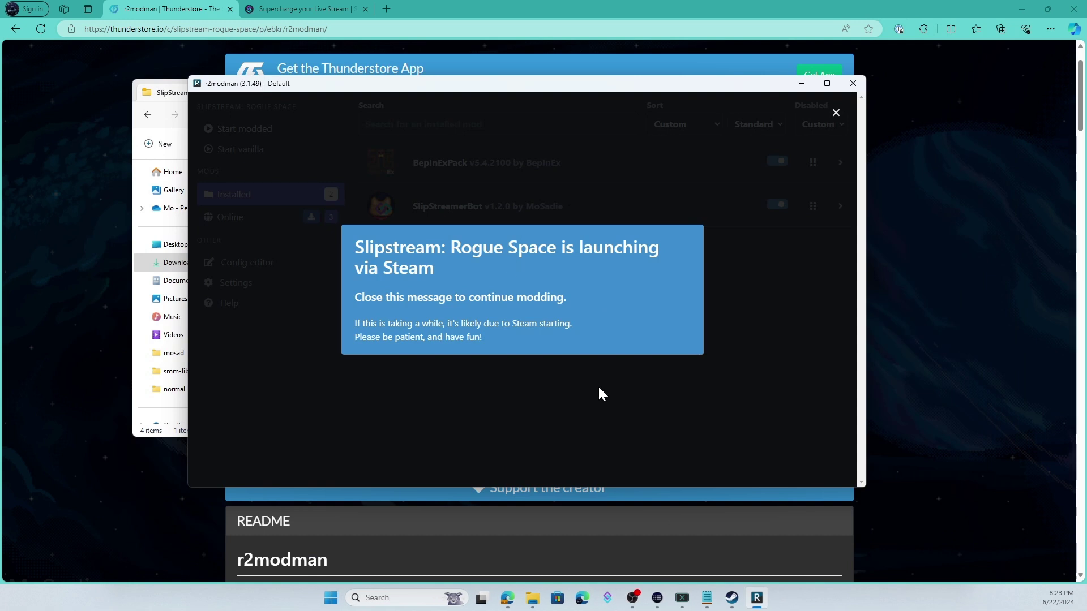
left_click(601, 394)
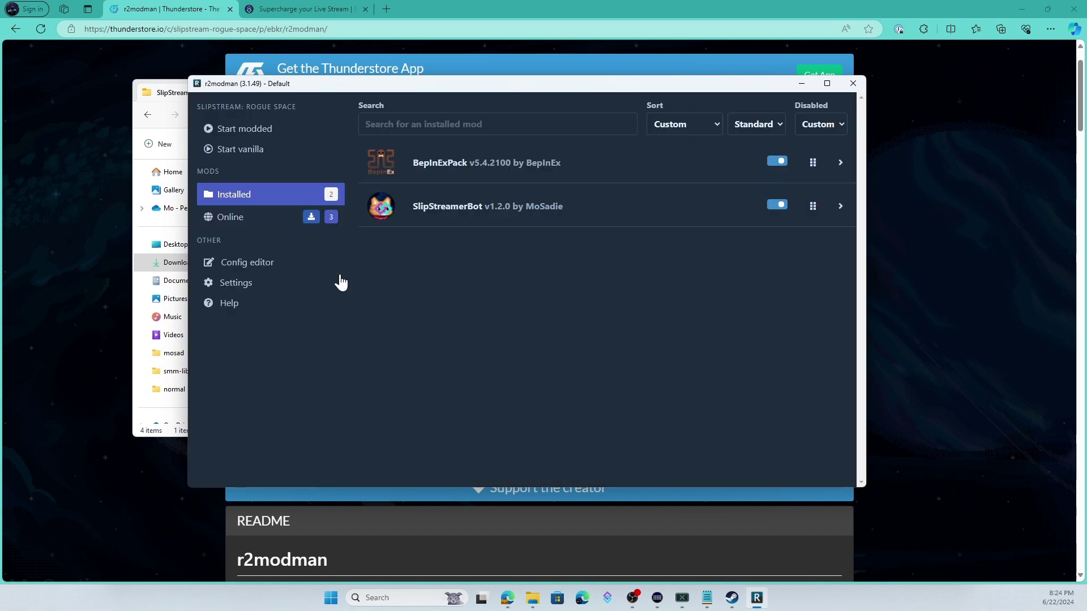
Step: Open the SlipStreamerBot configuration file in the config editor and review the StreamerBot connection, action and event cooldown settings
left_click(290, 266)
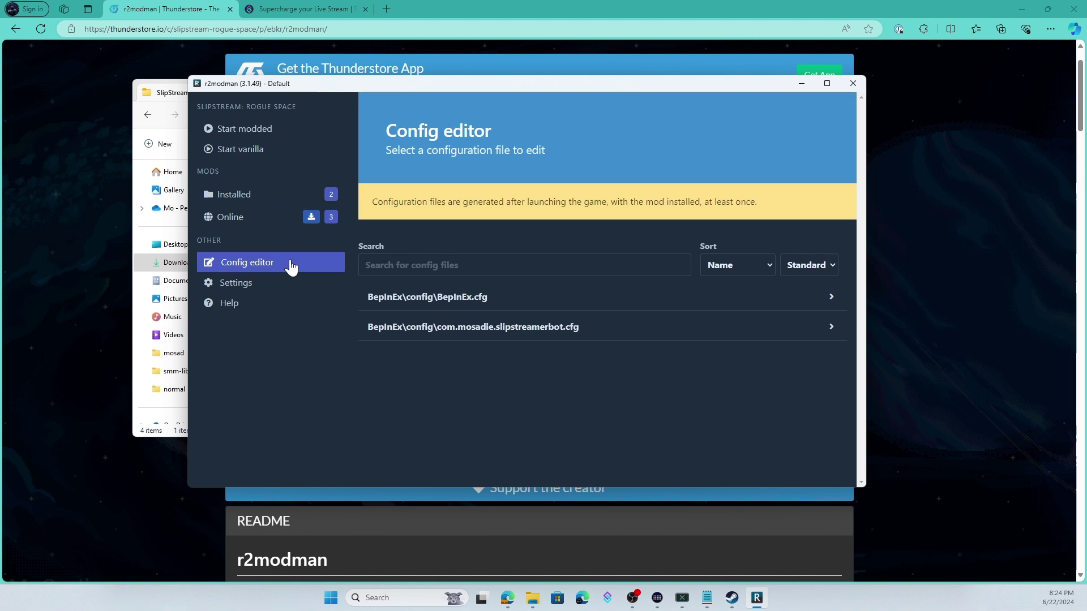
left_click(504, 338)
left_click(490, 364)
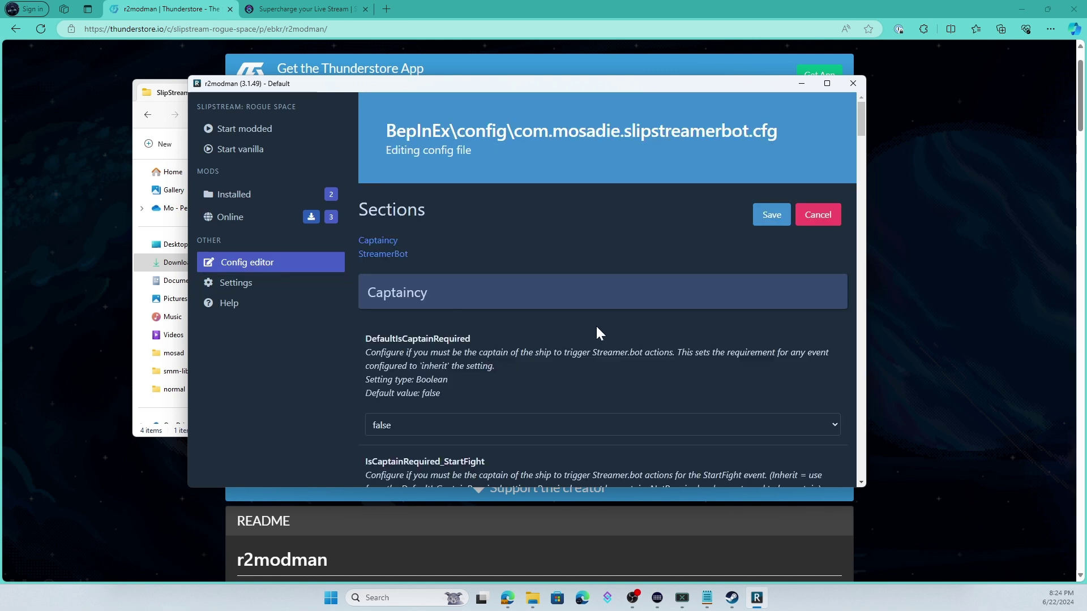
left_click_drag(859, 123, 835, 300)
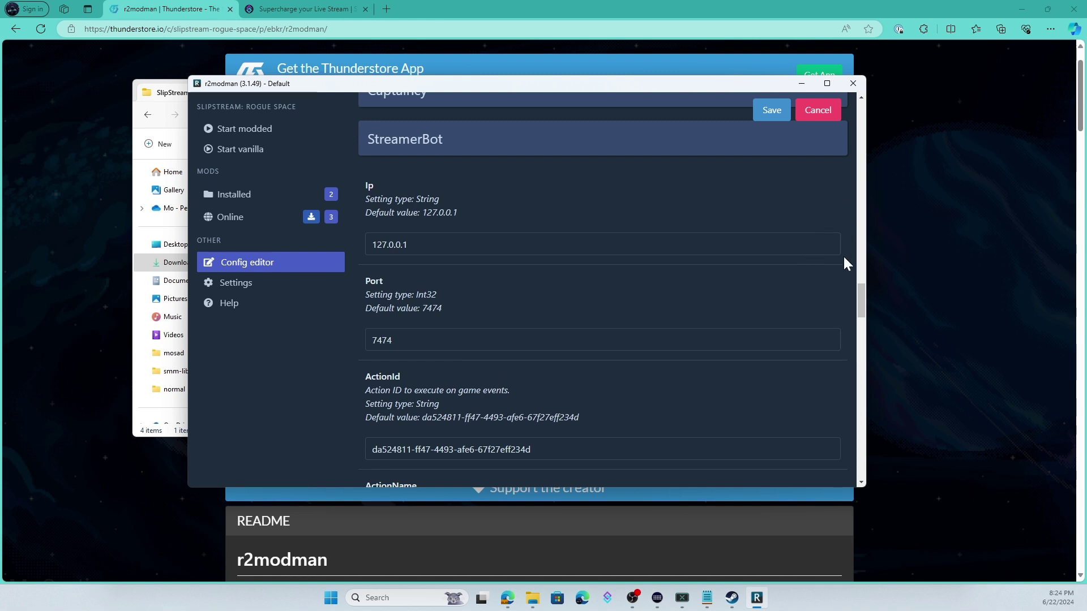
left_click_drag(857, 294, 847, 327)
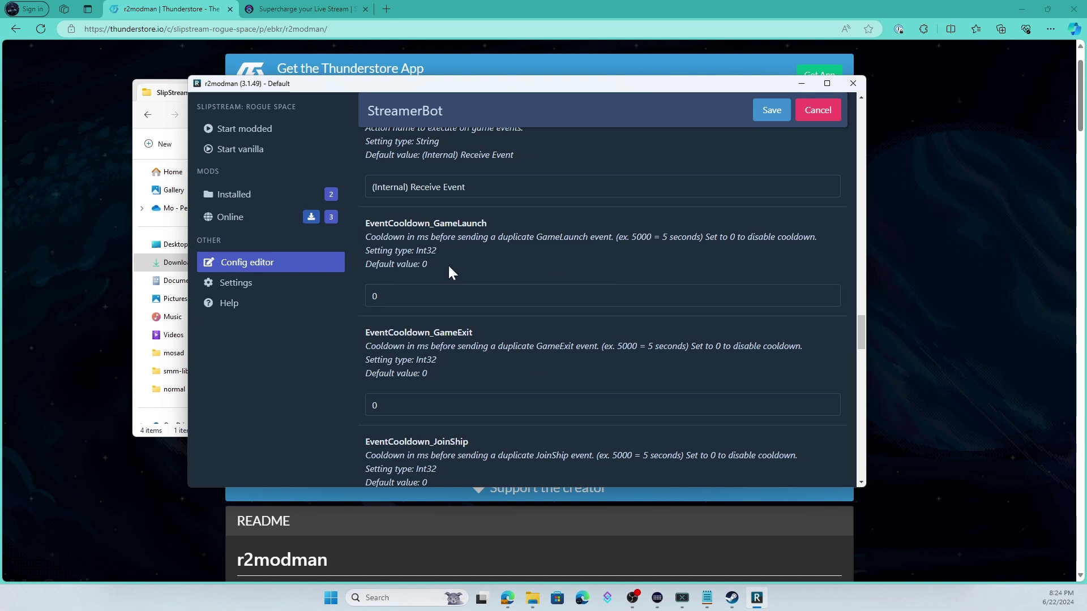
Step: Review the Captaincy settings of the SlipStreamerBot configuration, then leave the file without saving changes
left_click_drag(858, 334, 846, 194)
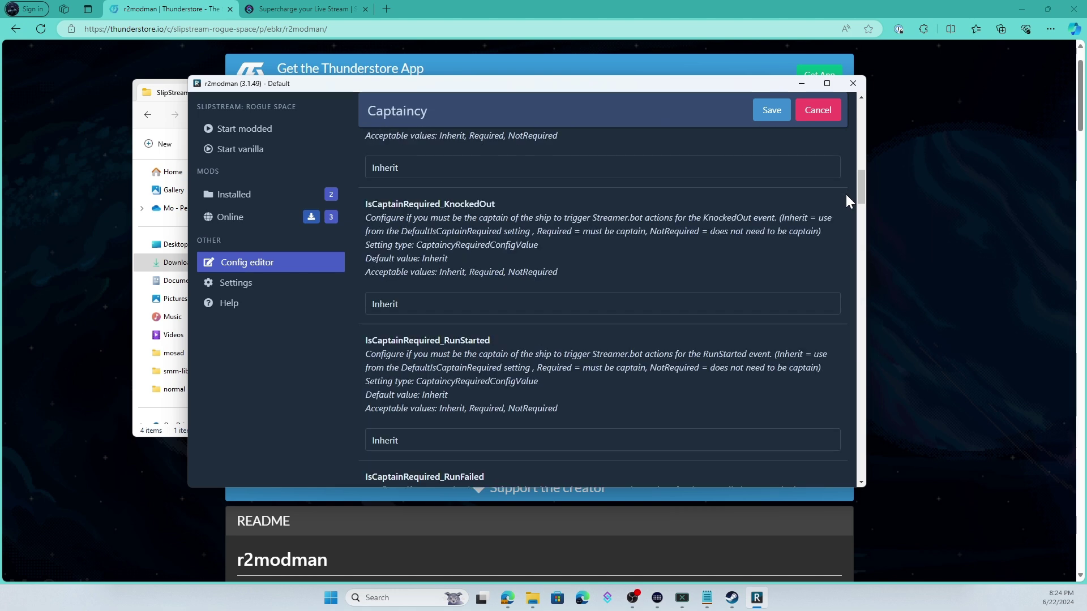
scroll(817, 218, "up", 5)
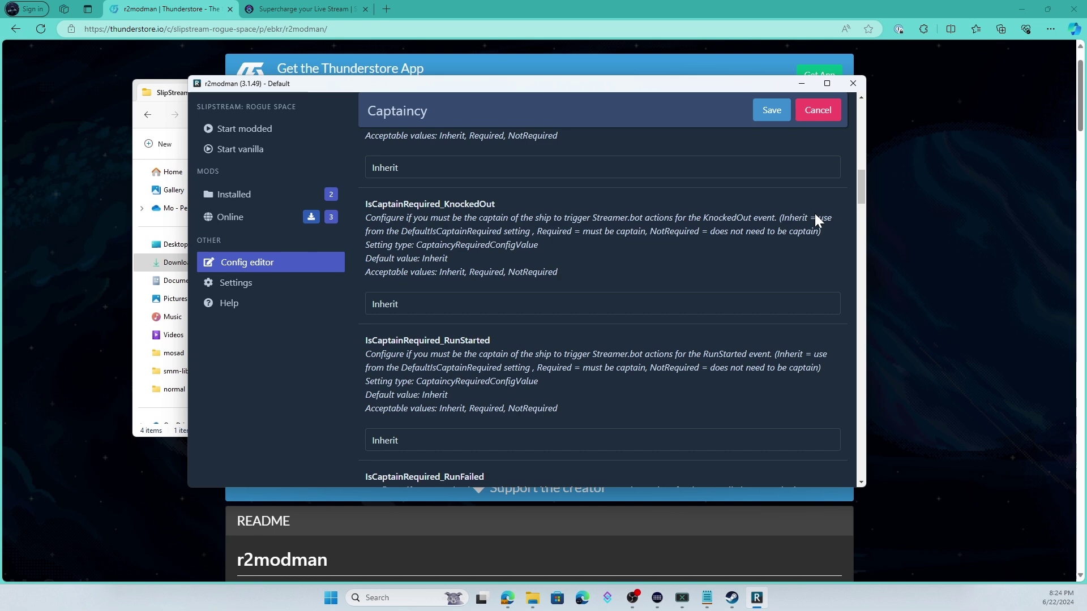
scroll(813, 245, "up", 4)
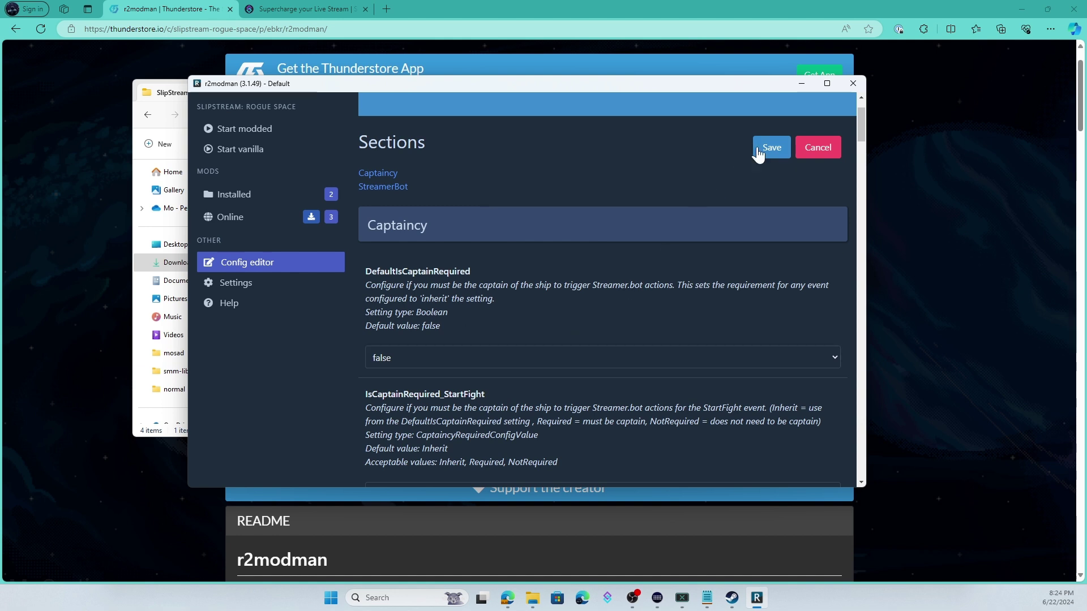
left_click(808, 158)
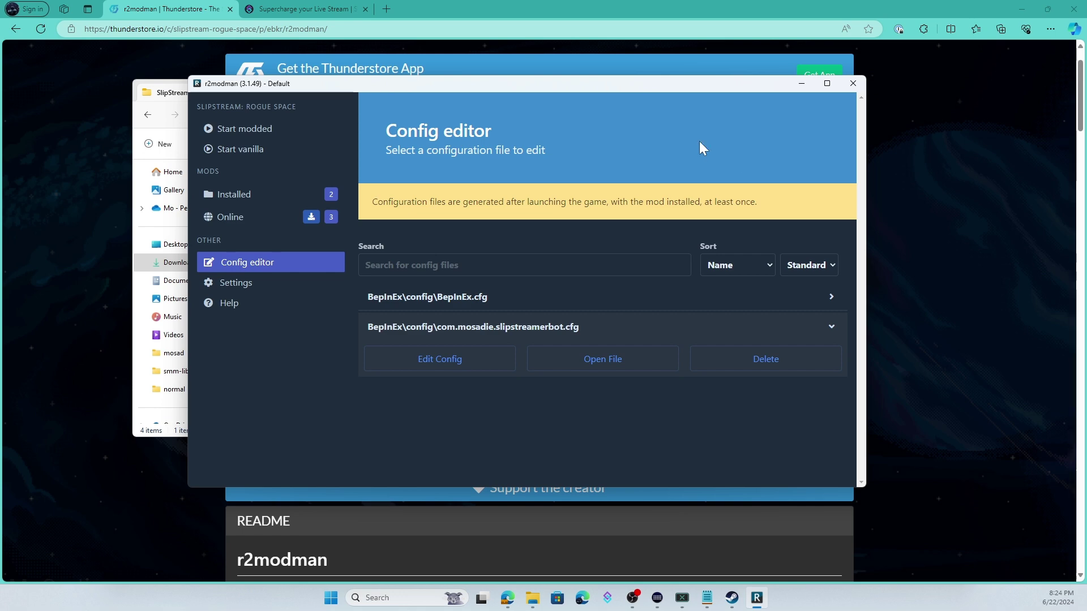
Step: Launch Streamer.bot.exe from the extracted Streamer.bot-x64-0.2.3 folder in Downloads and move its window clear of the screen corner
left_click(296, 8)
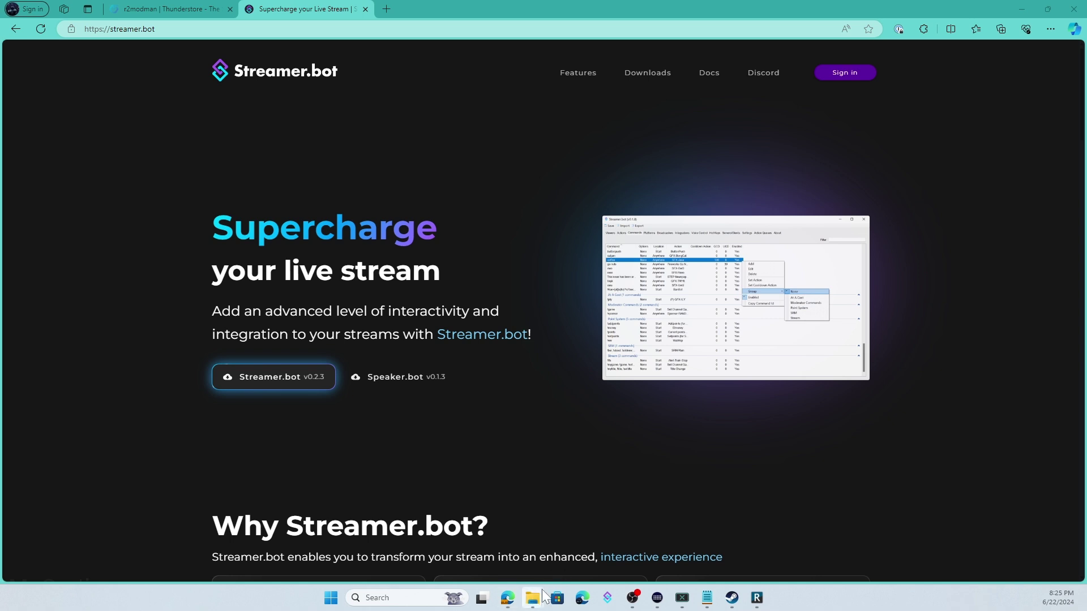
mouse_move(533, 598)
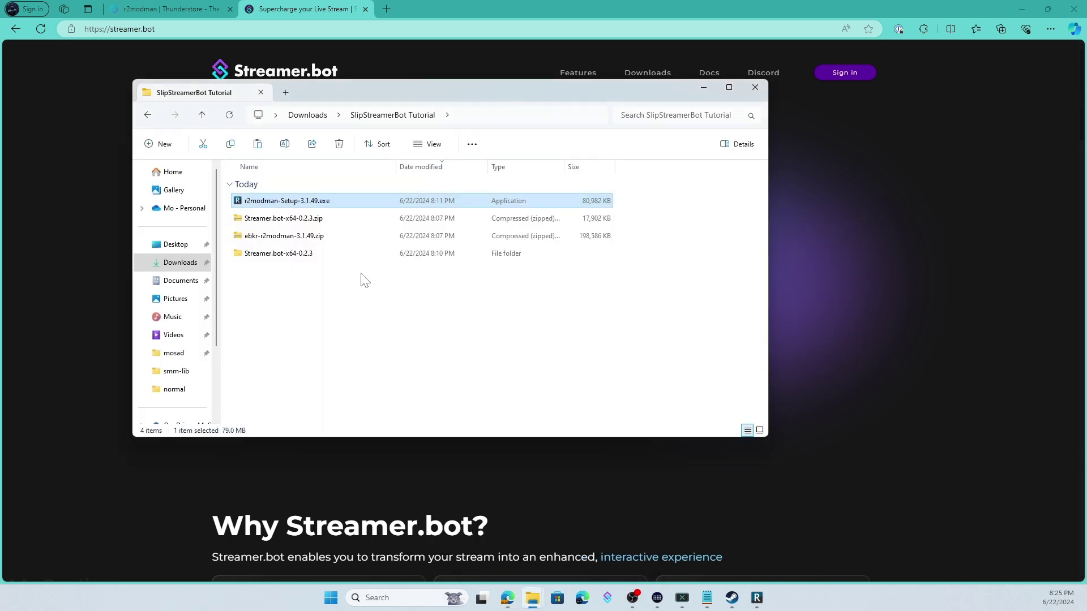
double_click(359, 255)
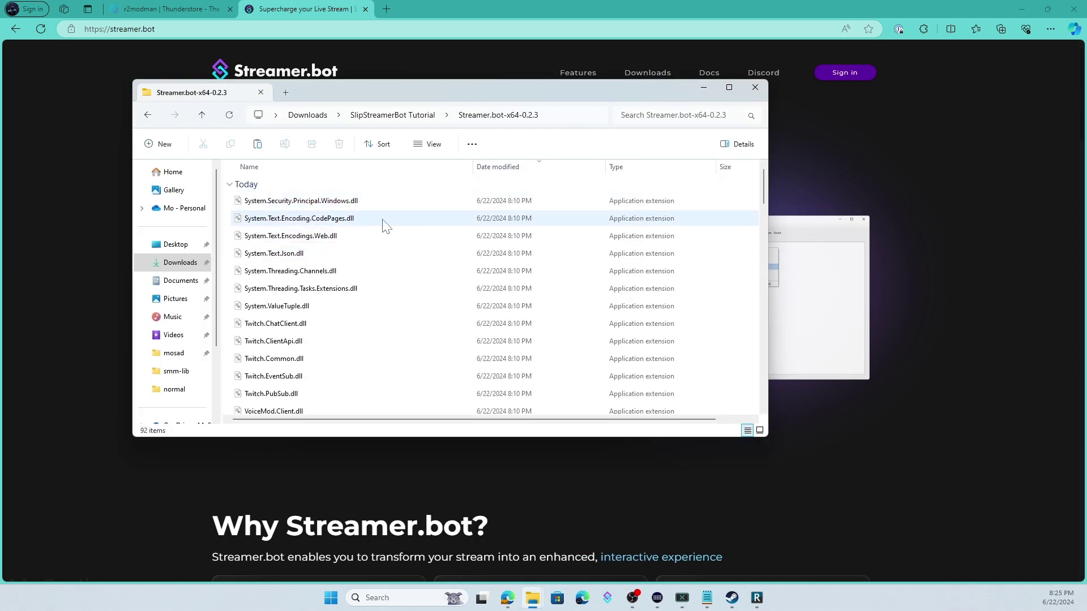
scroll(381, 223, "down", 10)
scroll(385, 226, "down", 8)
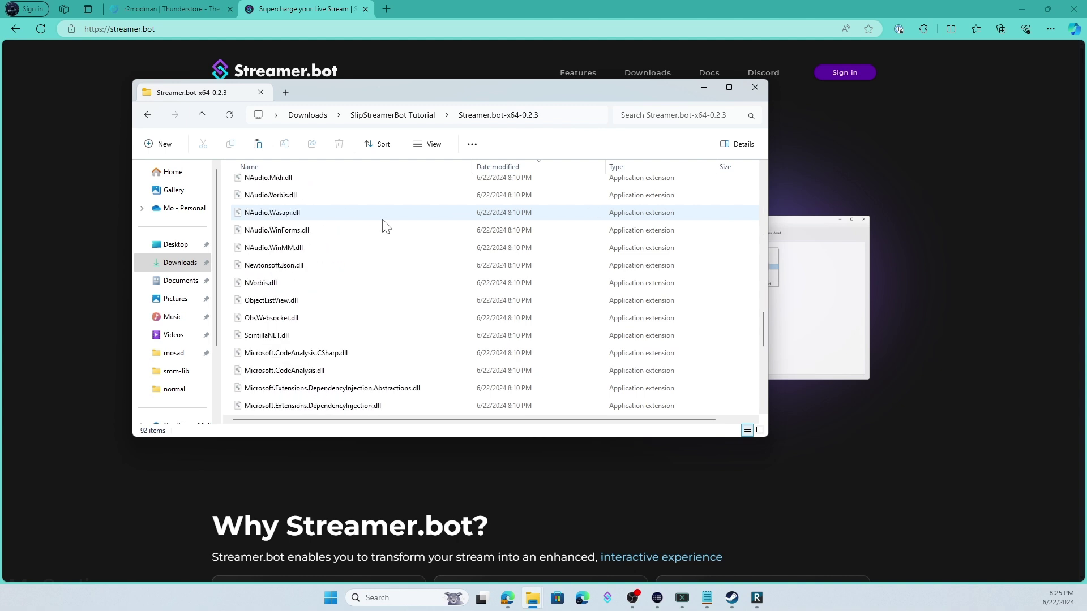
scroll(385, 229, "up", 4)
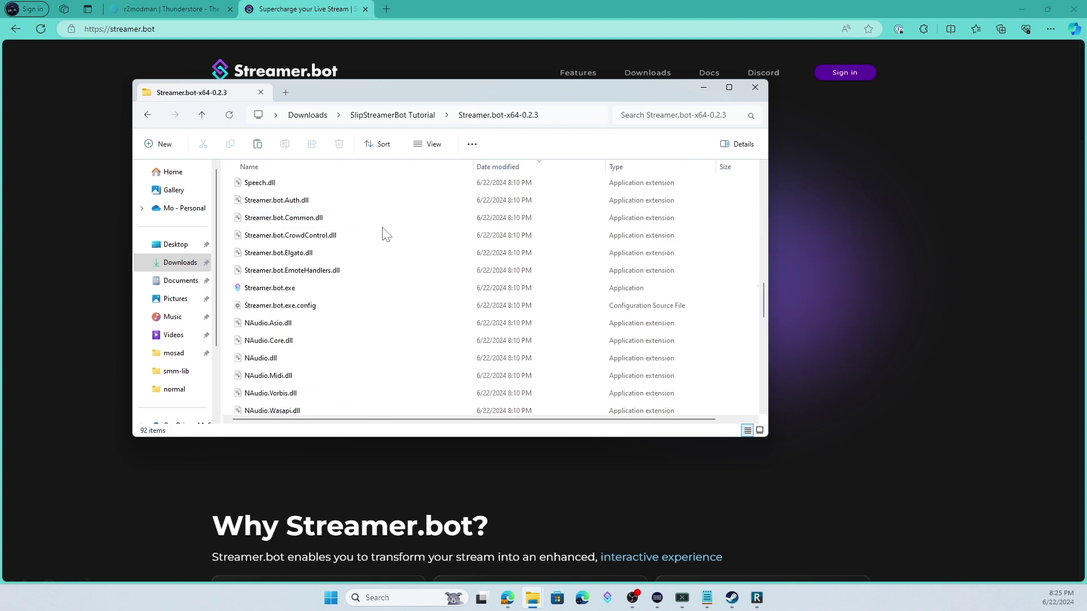
scroll(381, 232, "down", 5)
left_click(368, 220)
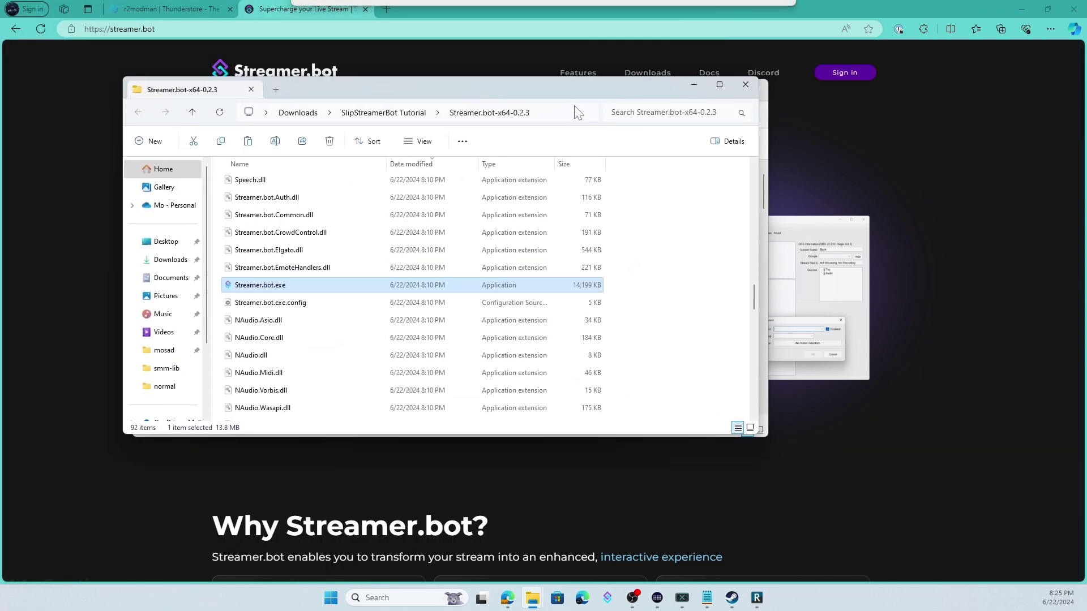
double_click(365, 284)
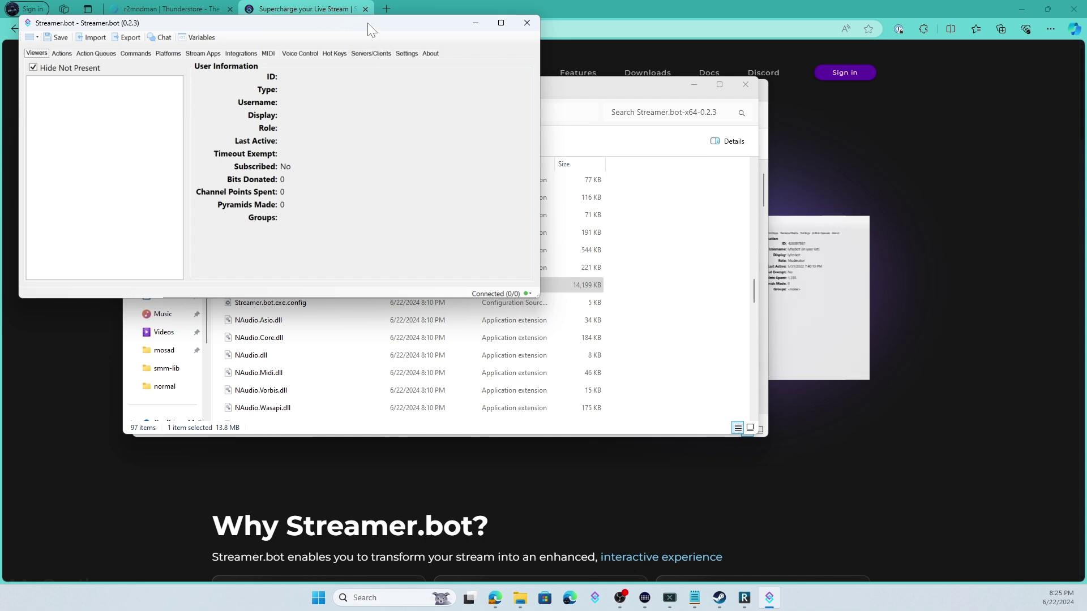
left_click_drag(368, 23, 578, 142)
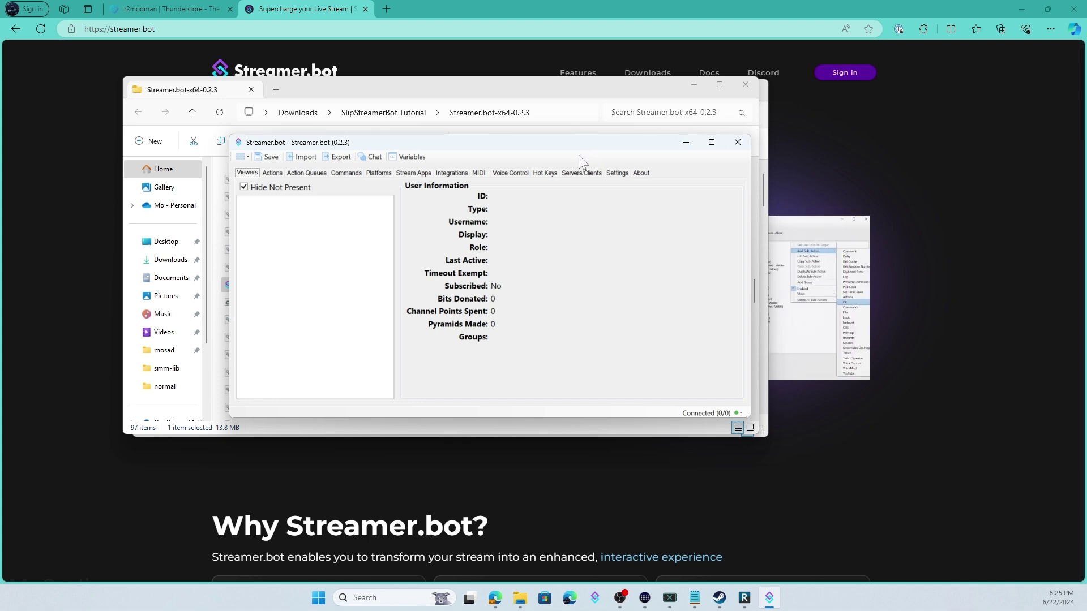
Step: Log the Twitch broadcaster account in to Streamer.bot, authorizing access in the browser, and return to Streamer.bot
left_click(614, 174)
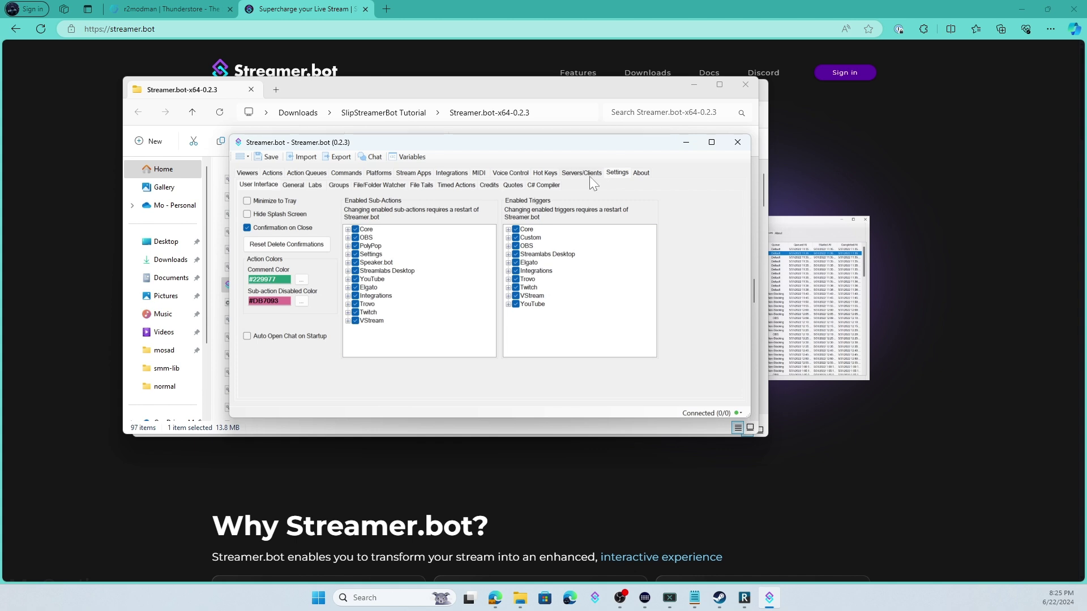
left_click(580, 173)
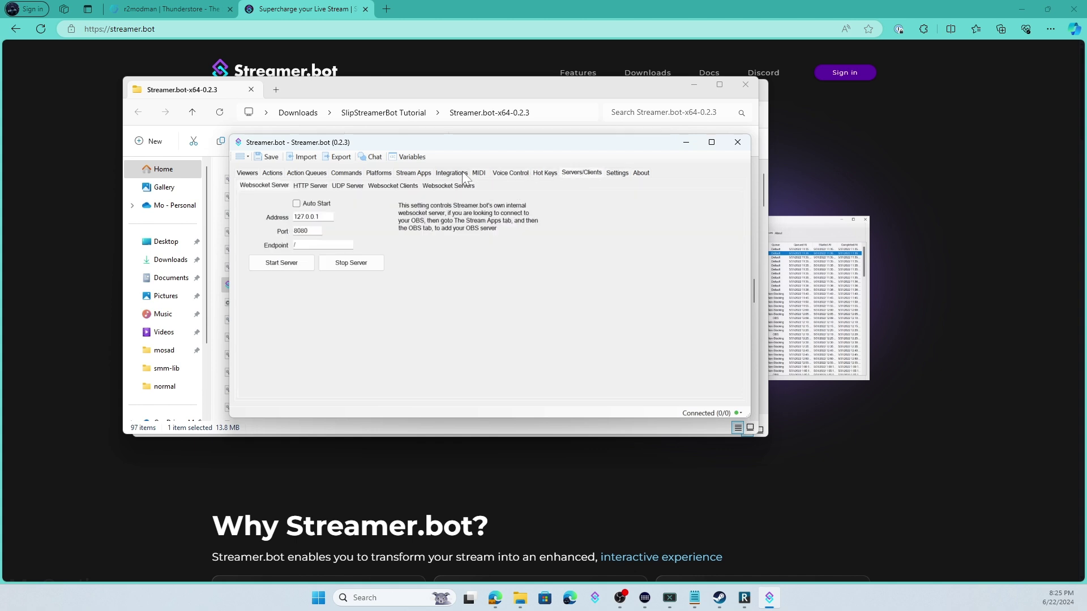
left_click(423, 176)
left_click(378, 173)
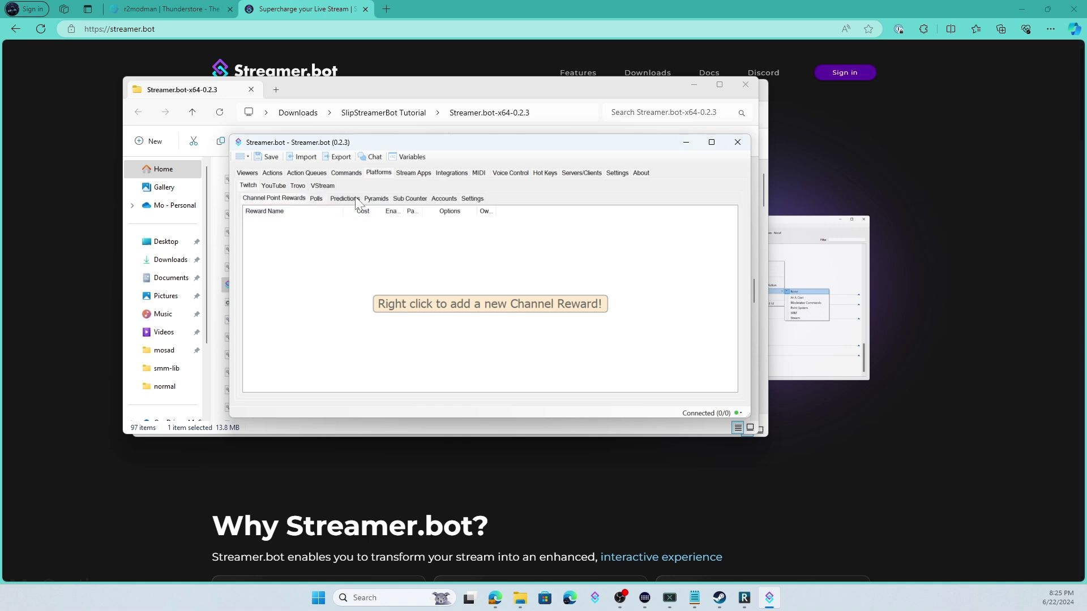
left_click(443, 199)
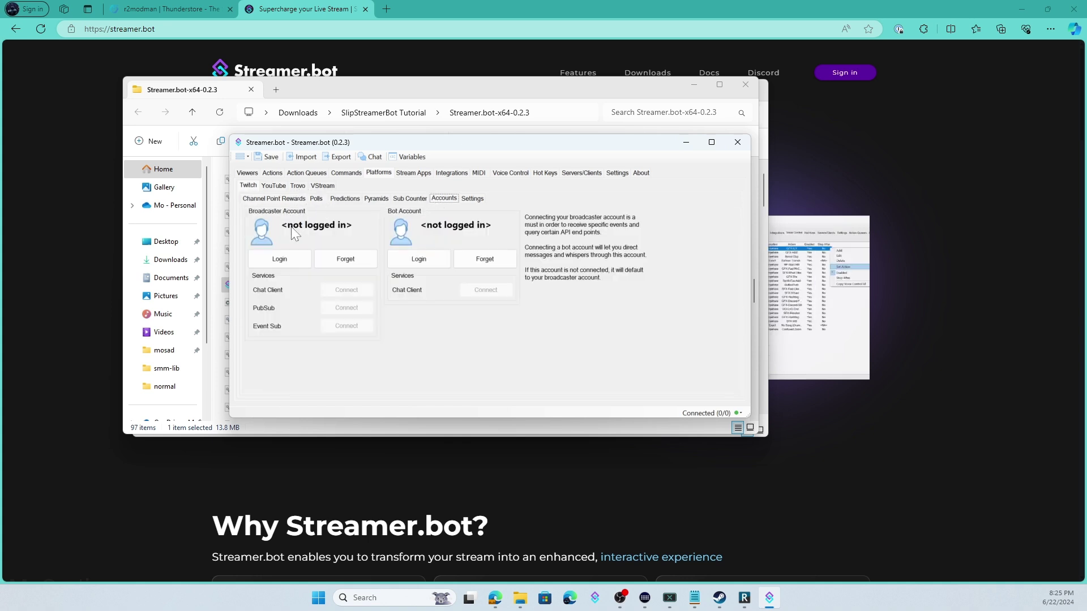
left_click(272, 256)
scroll(339, 255, "up", 15)
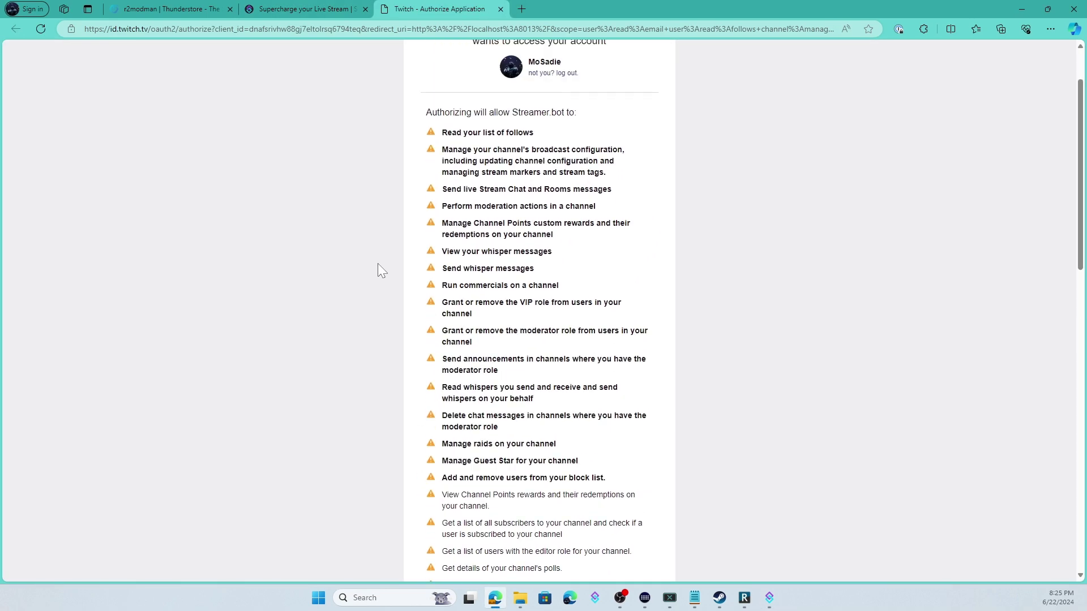
scroll(378, 270, "down", 15)
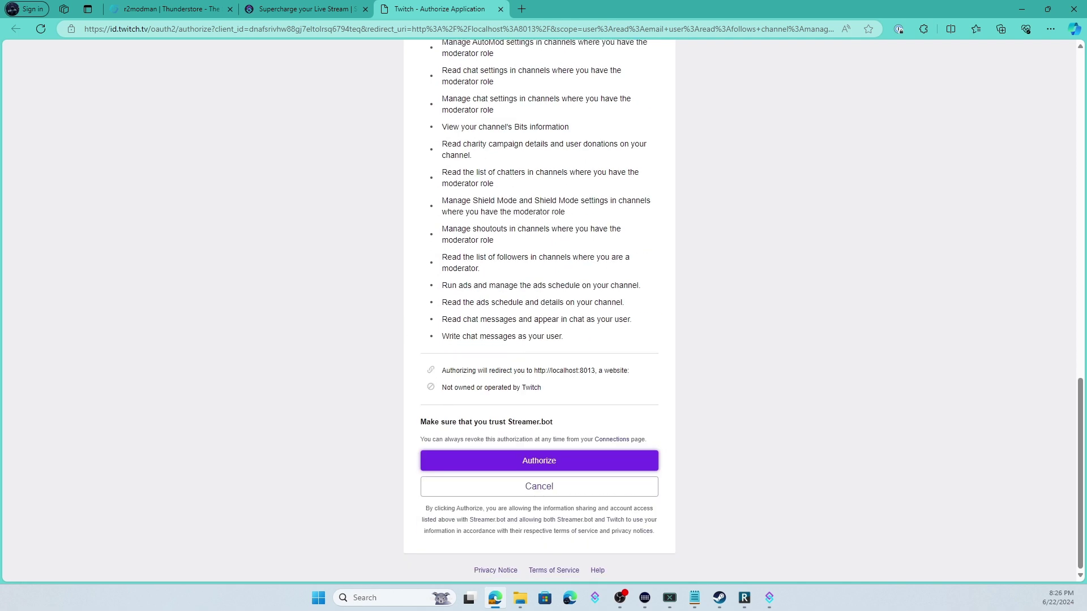
left_click(479, 459)
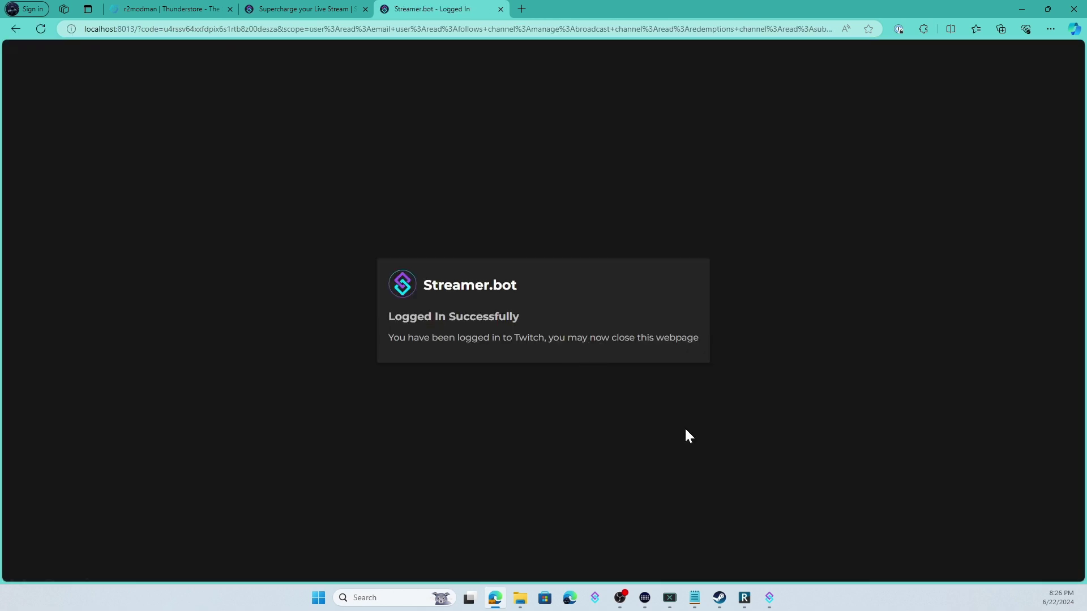
left_click(770, 597)
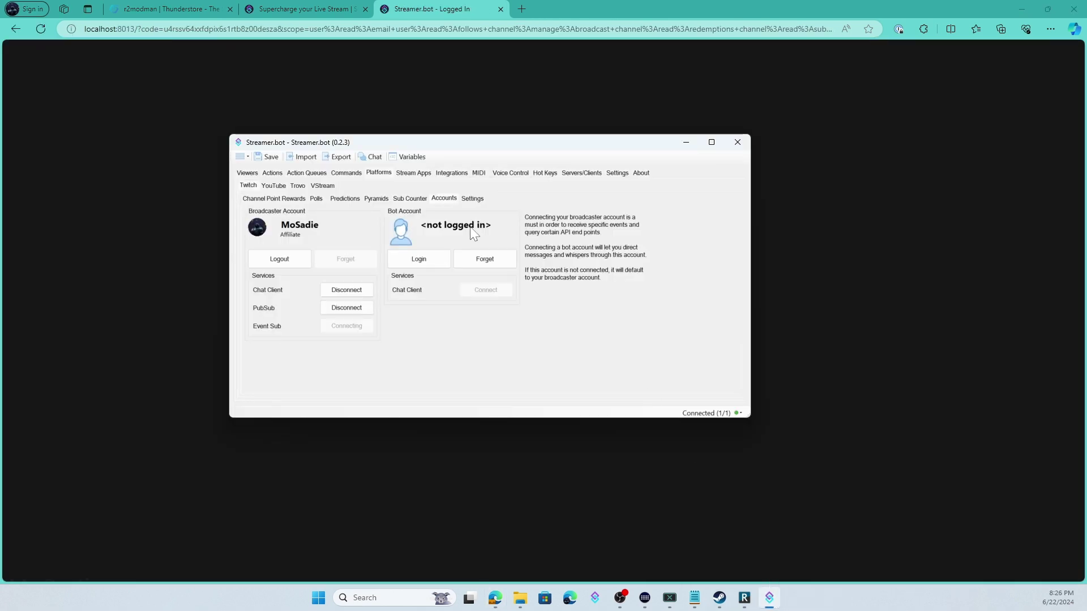
Step: Open the SlipStreamerBot package page on Thunderstore in the browser and find its Streamer.bot Requirements instructions
left_click(273, 174)
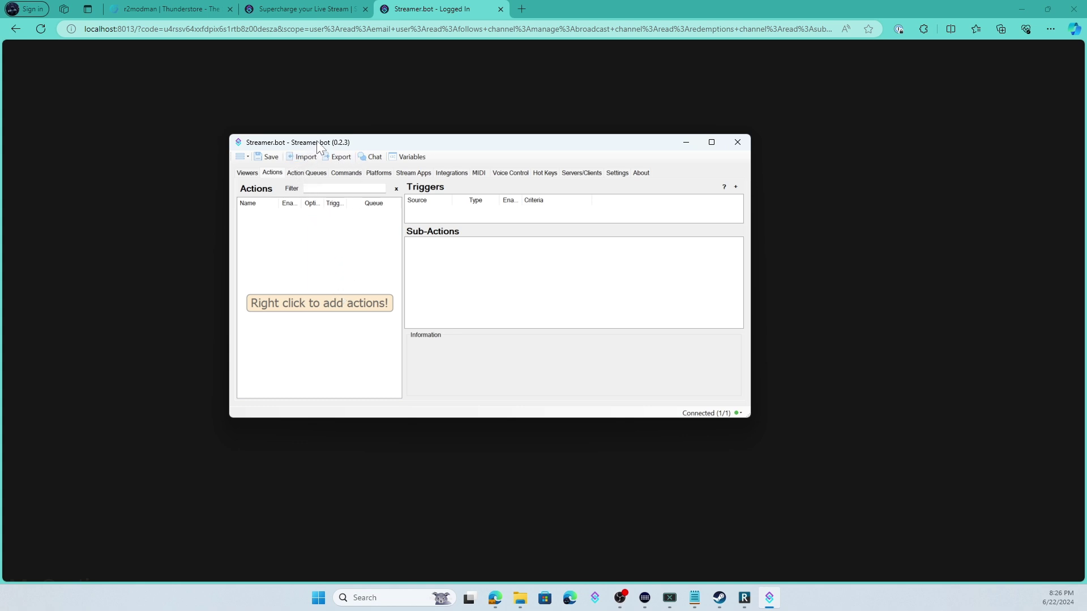
left_click(185, 9)
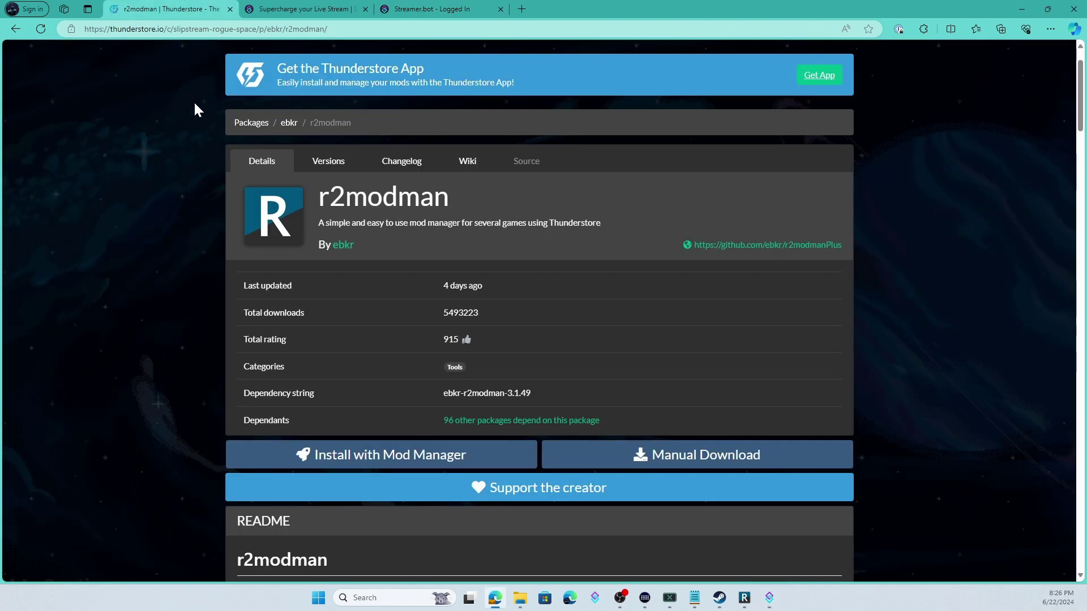
left_click(267, 129)
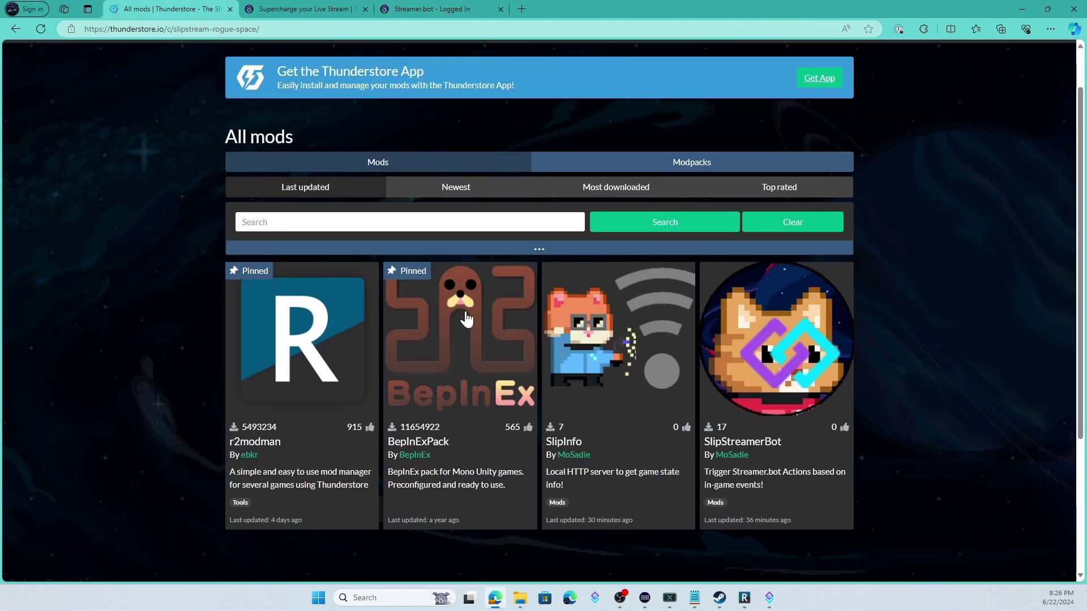
scroll(709, 318, "down", 2)
left_click(722, 315)
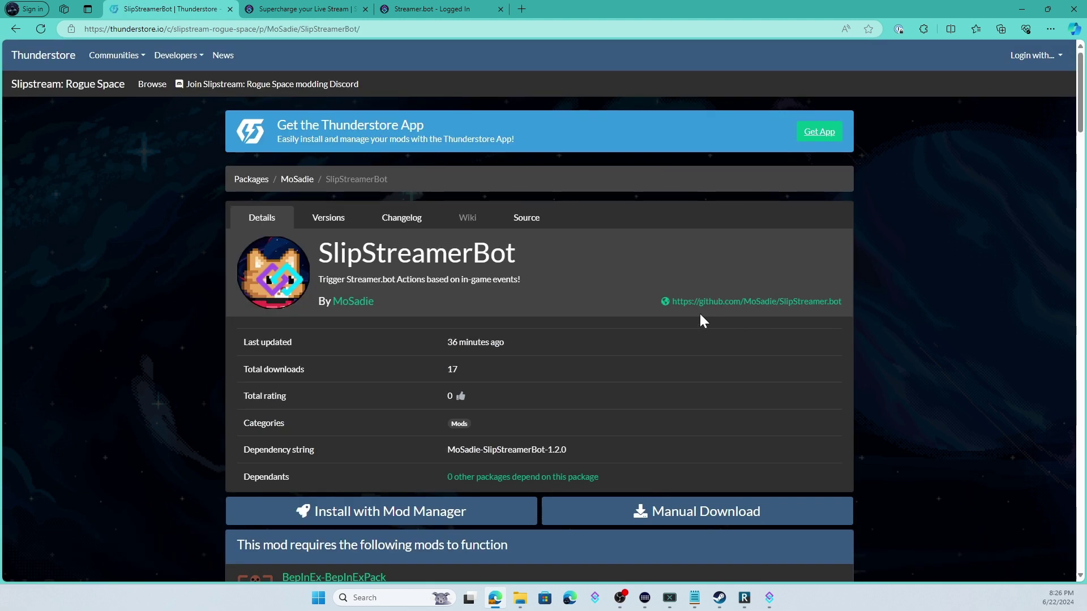
scroll(688, 310, "down", 2)
scroll(679, 315, "down", 8)
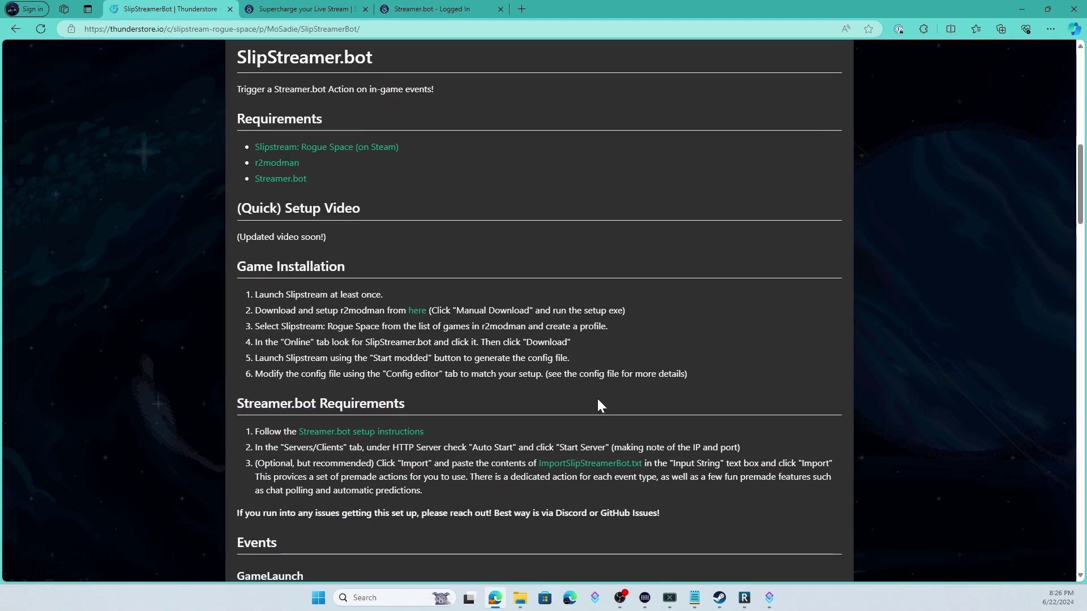
Step: Open the linked ImportSlipStreamerBot.txt and copy its entire contents
left_click(597, 471)
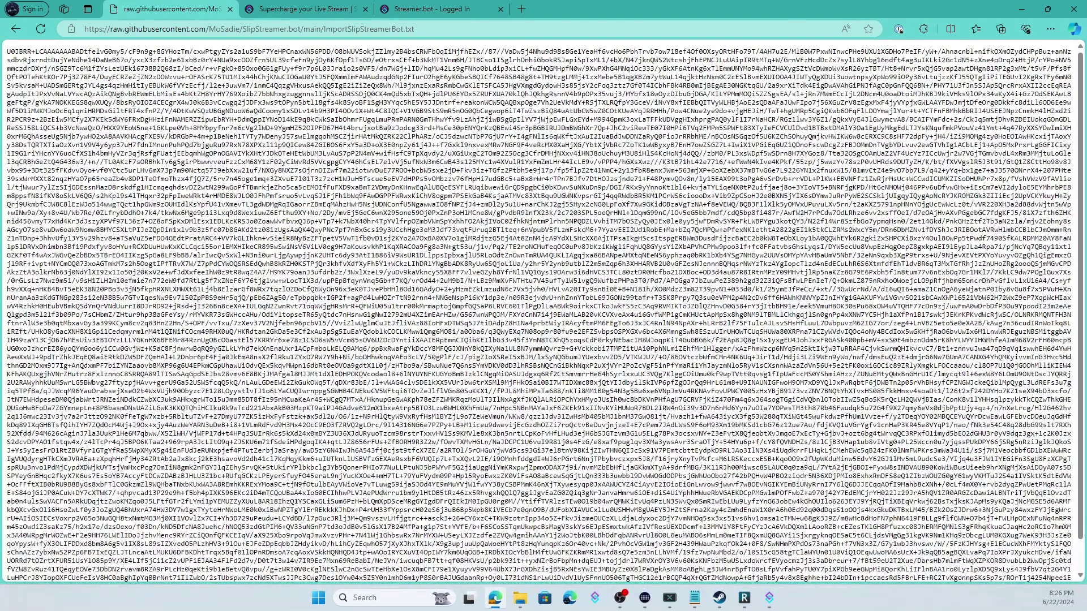
key("ctrl+a")
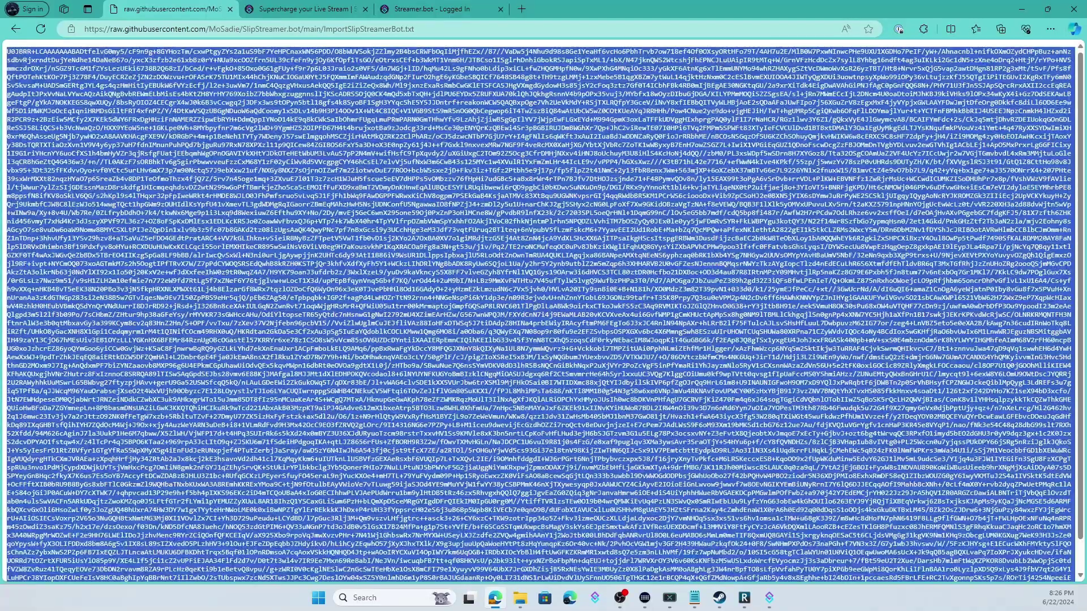
right_click(513, 312)
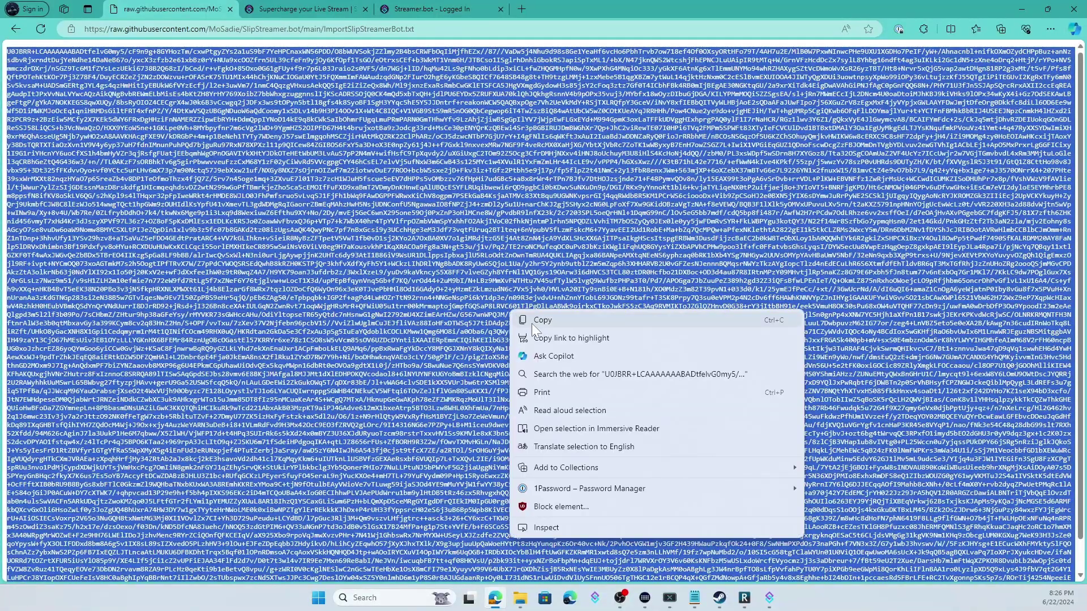
left_click(542, 321)
Step: Import the copied SlipStreamer.bot string into Streamer.bot with all its actions and acknowledge the command import notice
left_click(769, 597)
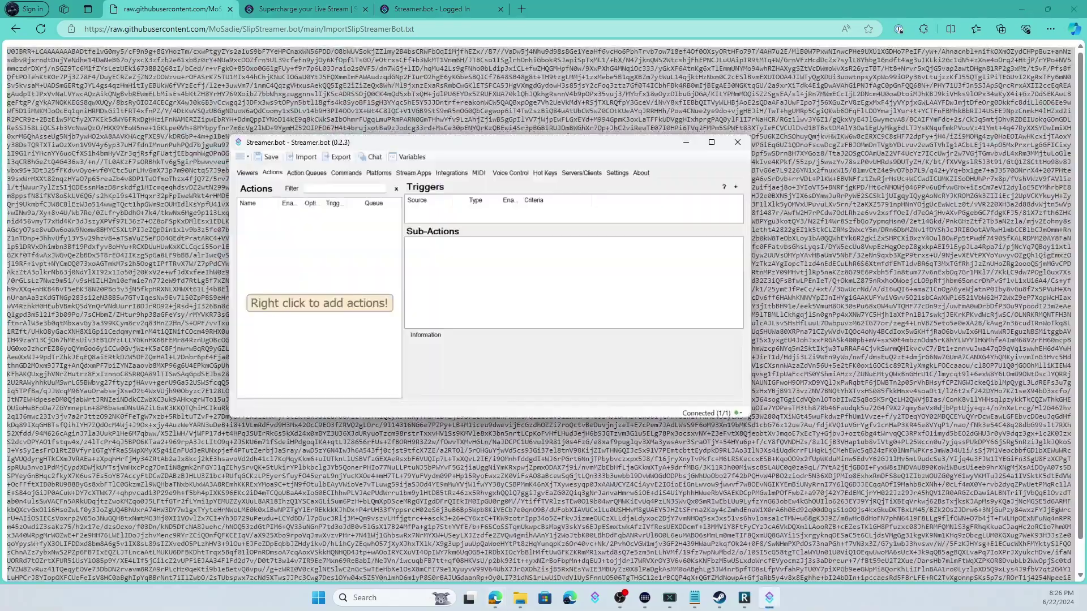
left_click(304, 157)
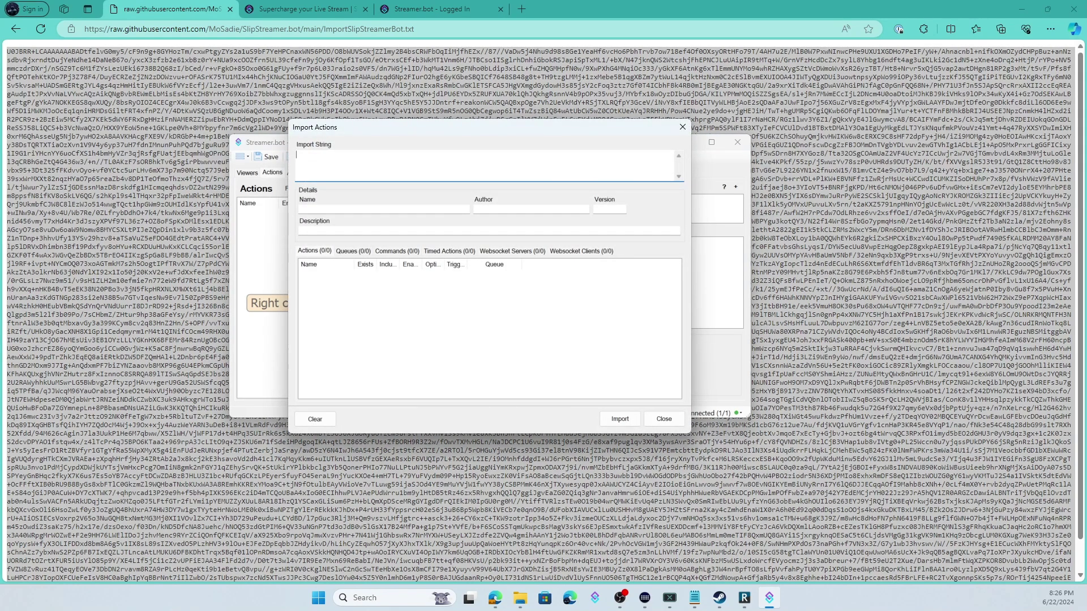
key("ctrl+v")
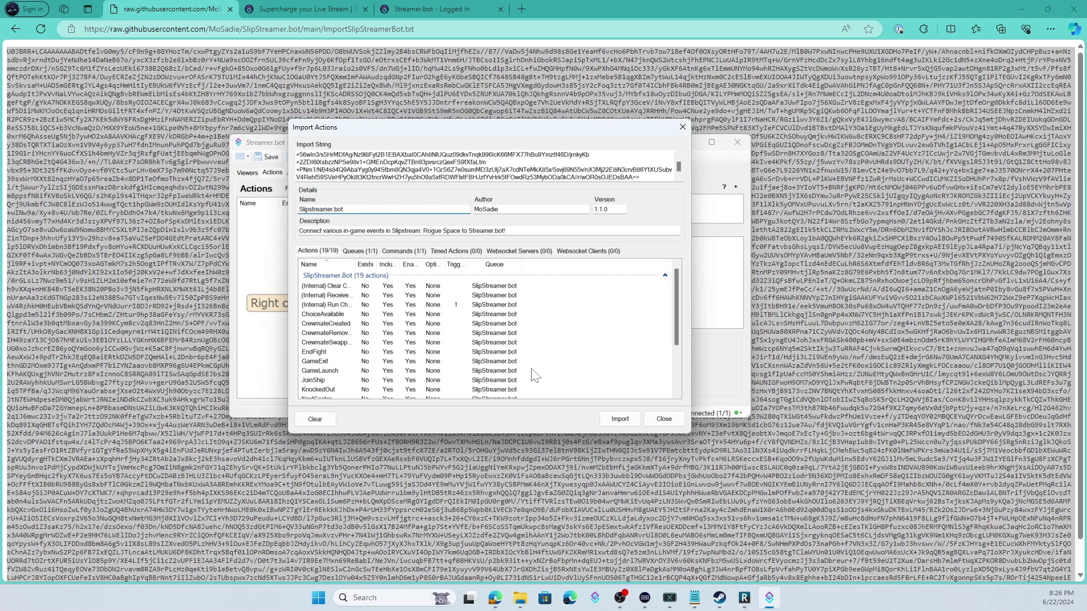
left_click(609, 417)
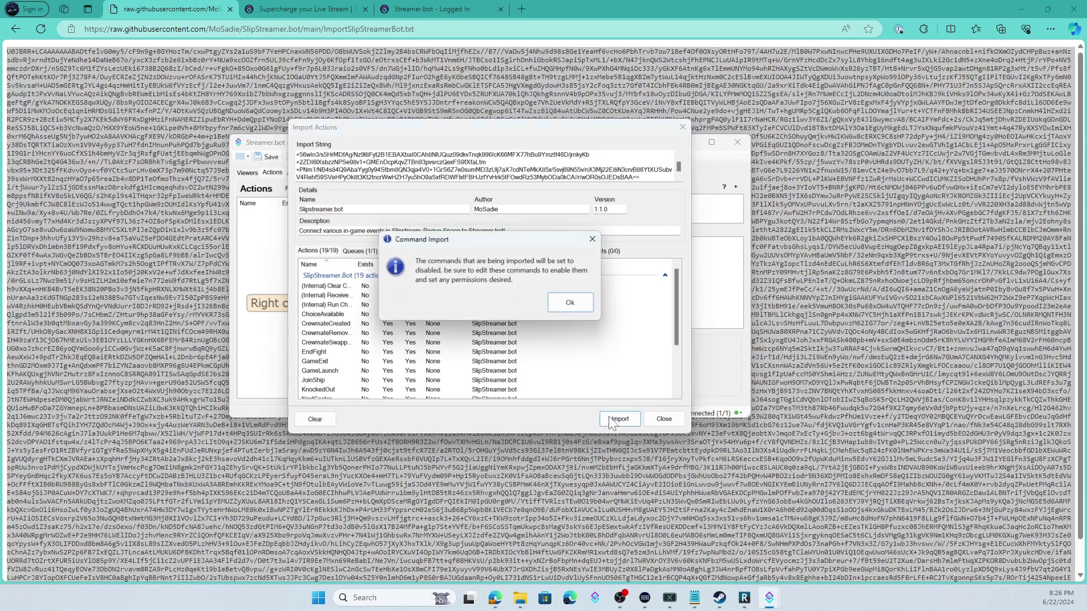
left_click(562, 307)
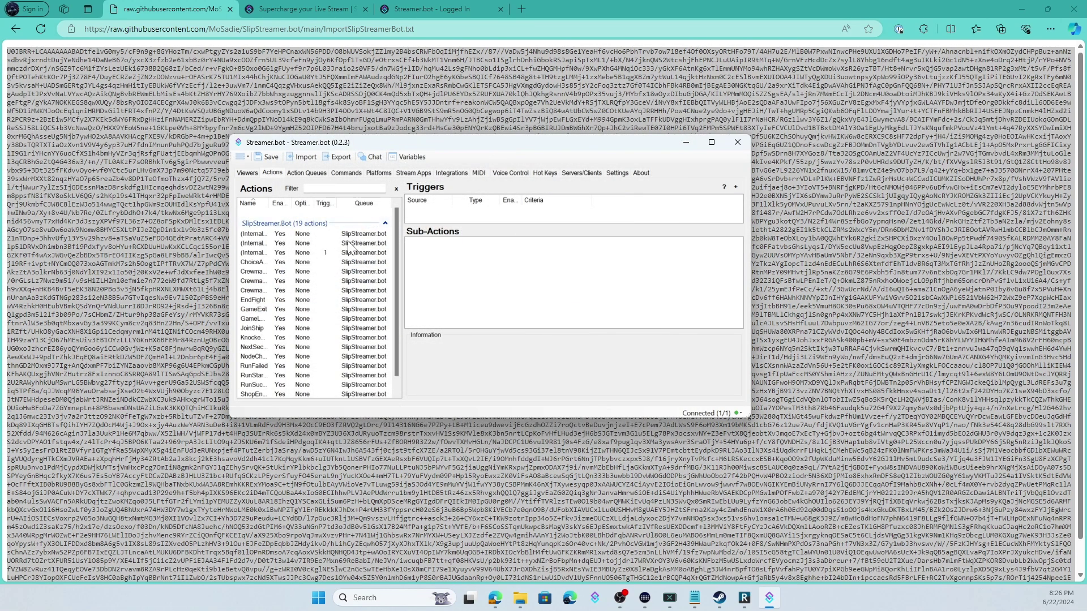
Step: Enable the imported Run Choice Poll command, then return to the list of SlipStreamer.Bot actions
left_click(346, 173)
left_click(340, 226)
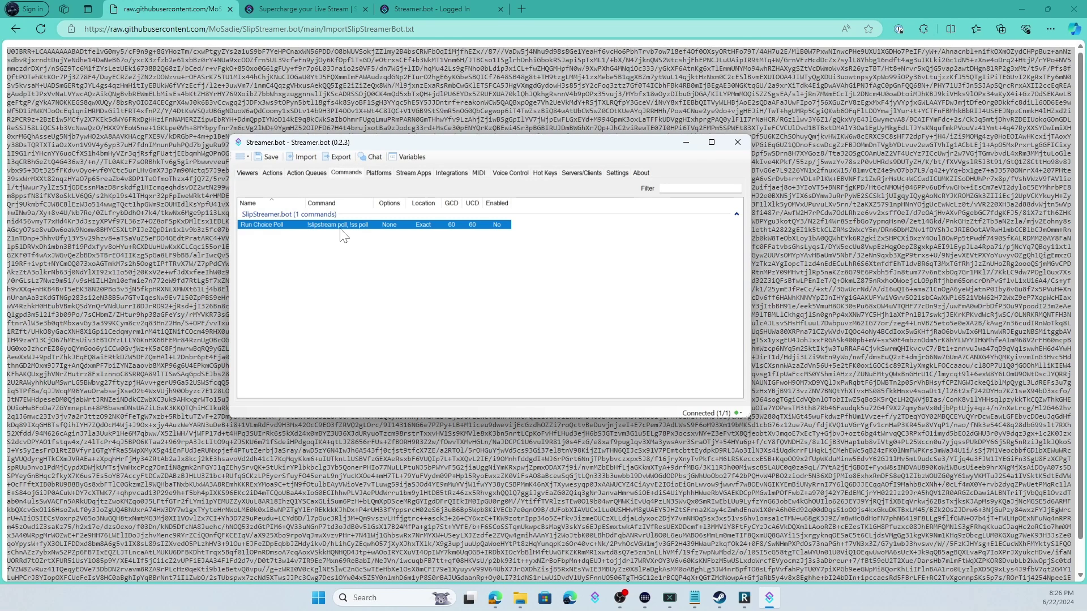
right_click(352, 225)
left_click(375, 290)
left_click(262, 172)
scroll(312, 266, "down", 1)
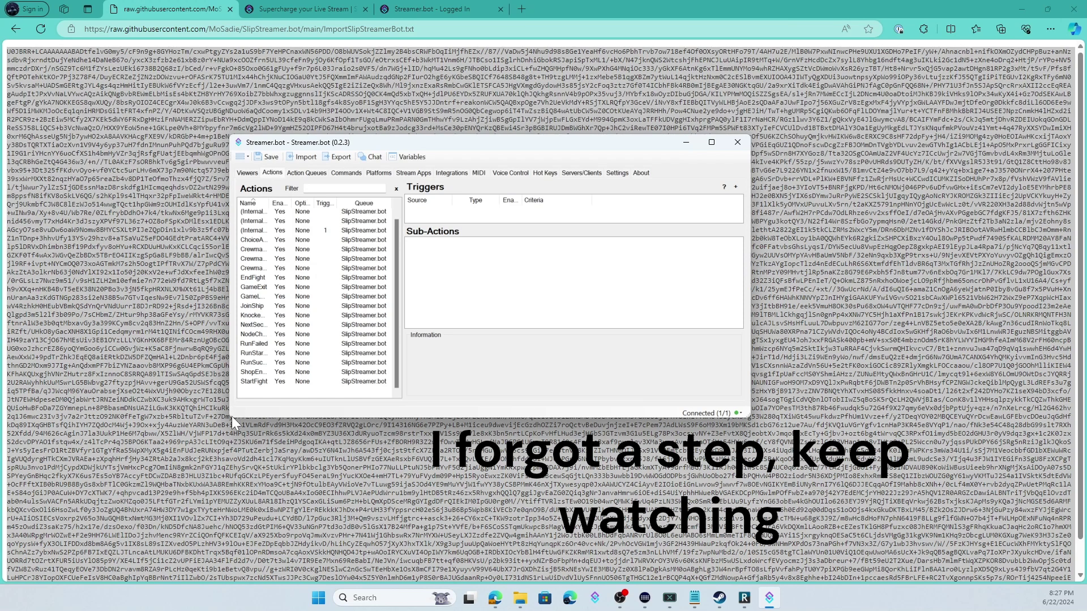
Step: Enlarge and reposition the Streamer.bot window, then review the sub-actions of the (Internal) Receive Event and RunFailed actions
left_click_drag(232, 417, 139, 497)
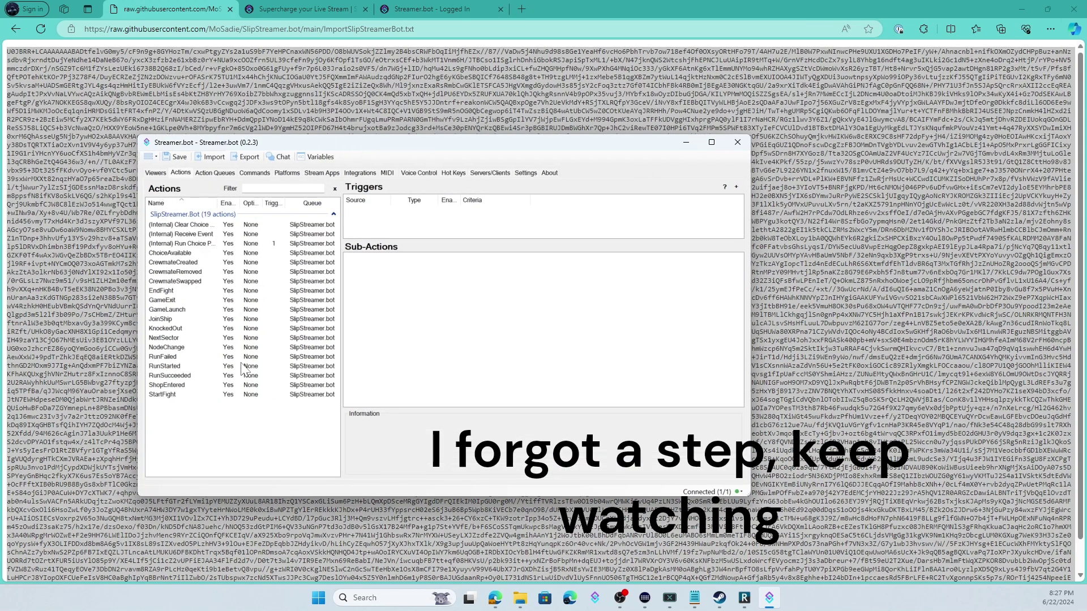
left_click_drag(341, 146, 430, 133)
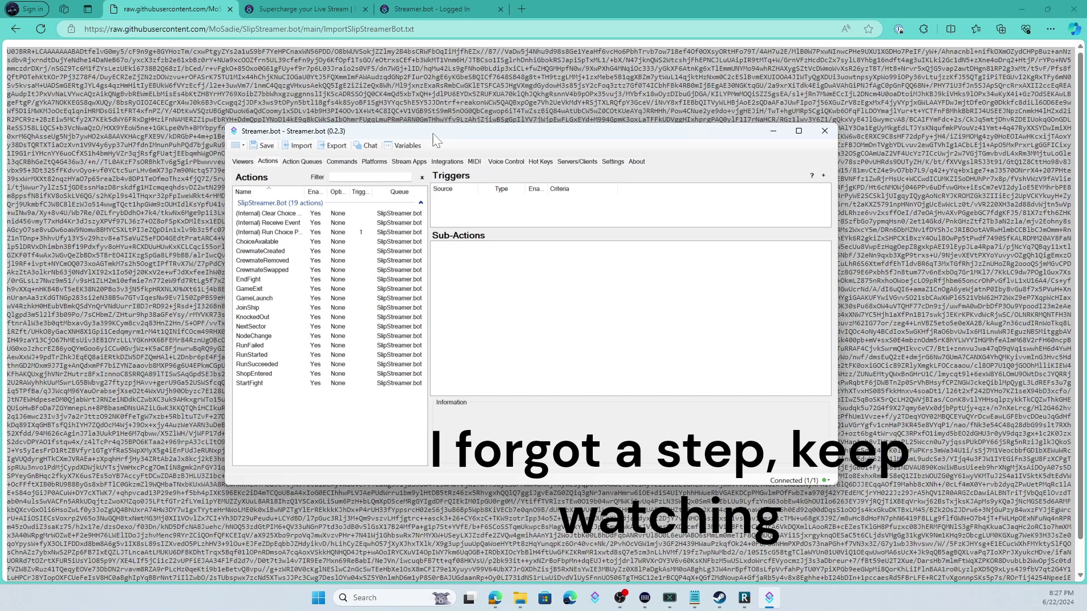
left_click(291, 225)
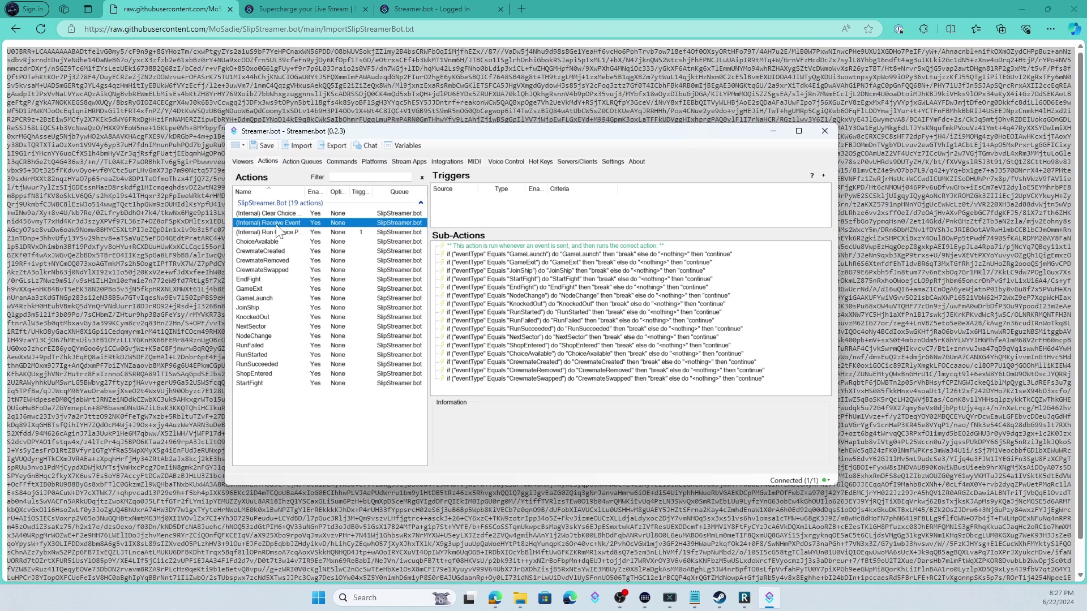
right_click(288, 228)
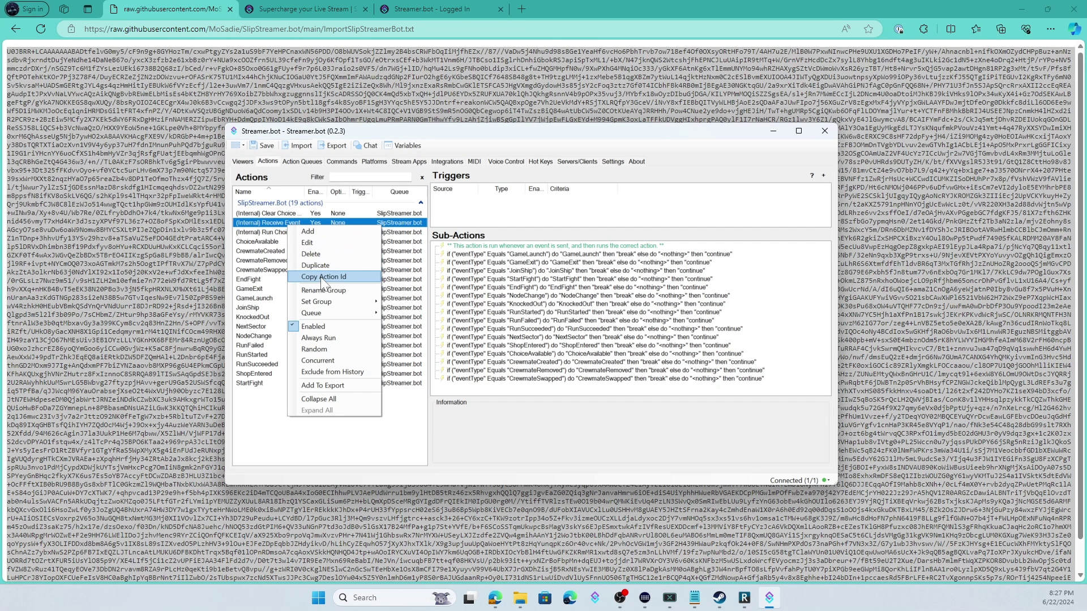
left_click(334, 459)
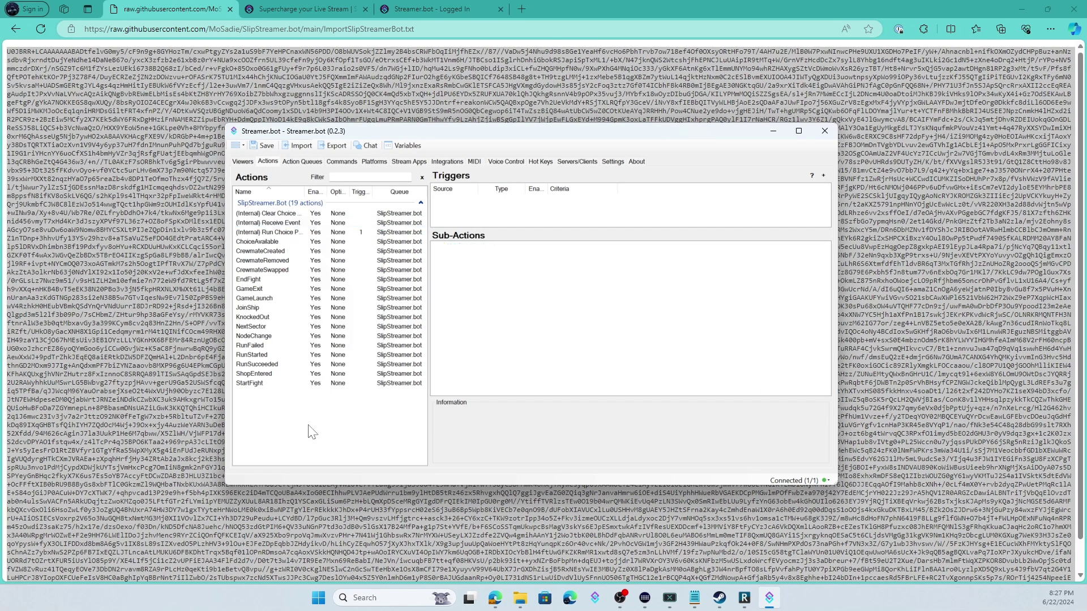
left_click(269, 346)
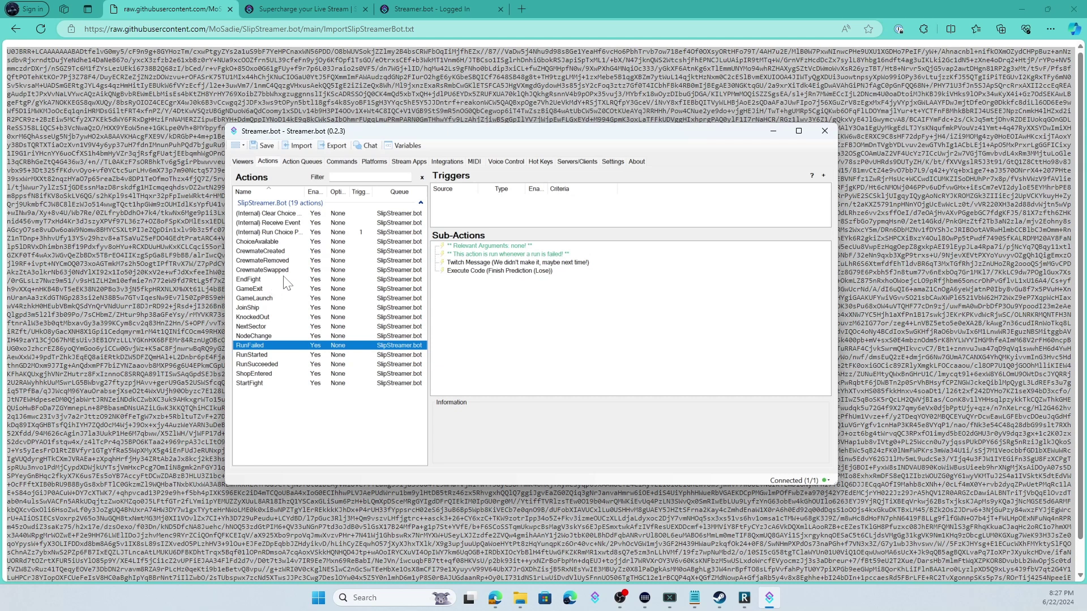
left_click(294, 224)
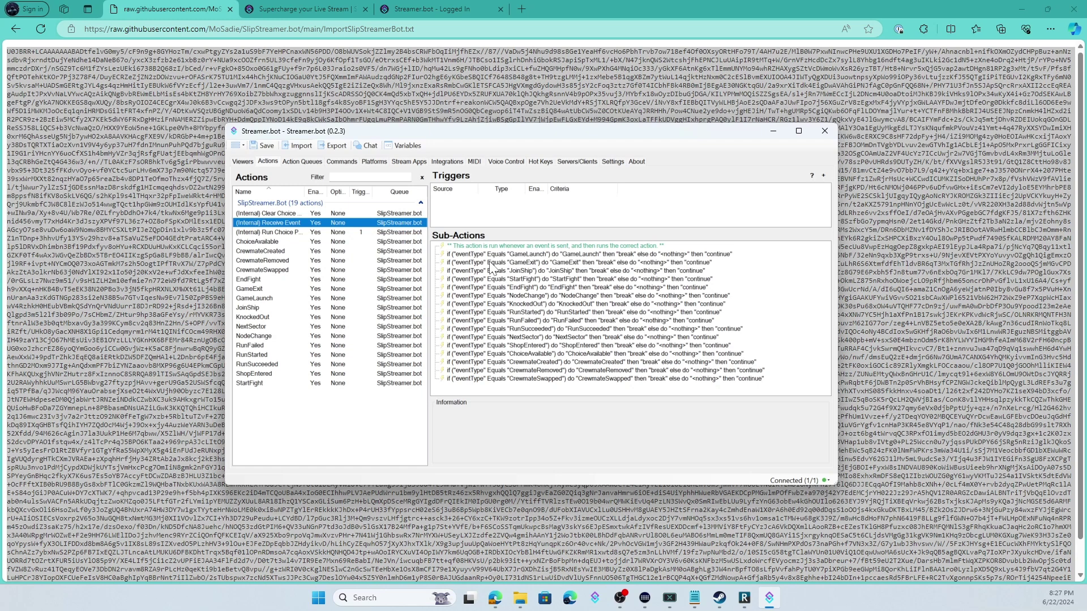
Step: Review the (Internal) Run Choice Poll action's command trigger and its two Twitch Message sub-actions
left_click(345, 232)
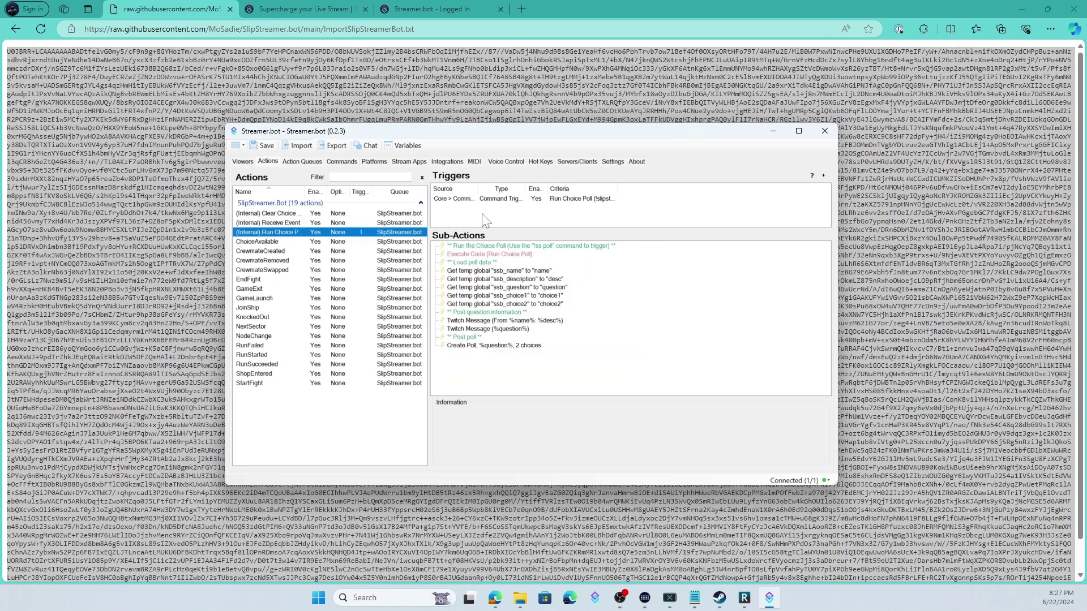
left_click(445, 199)
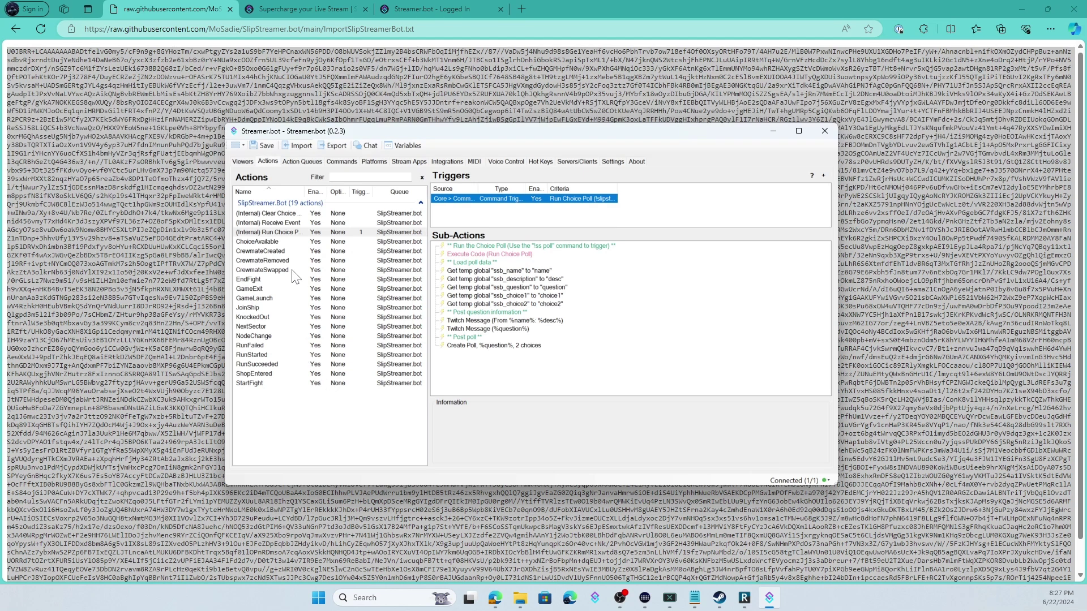
left_click(493, 329)
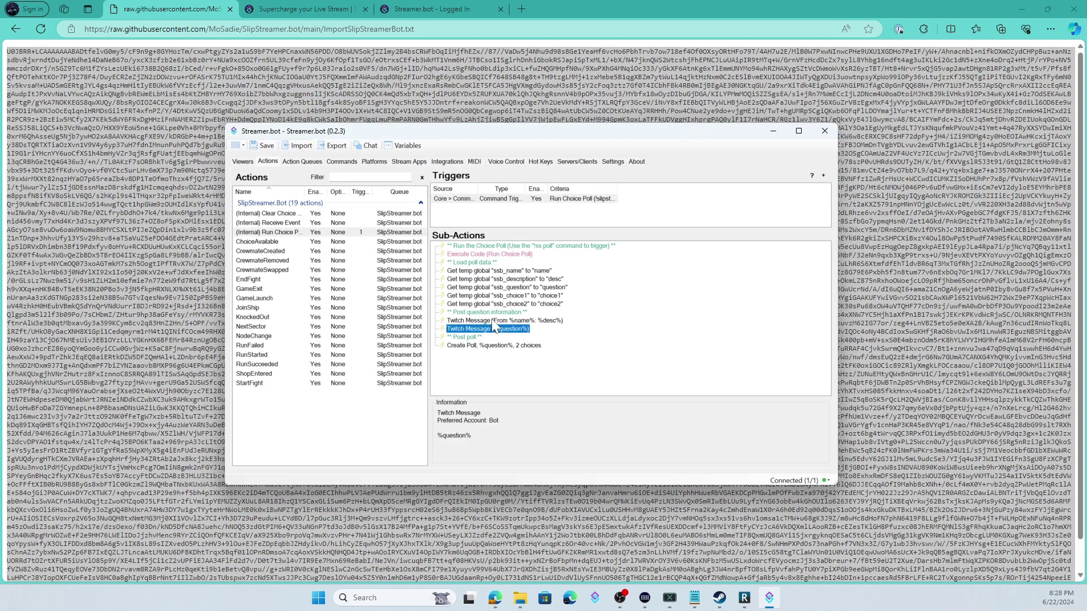
left_click(491, 320)
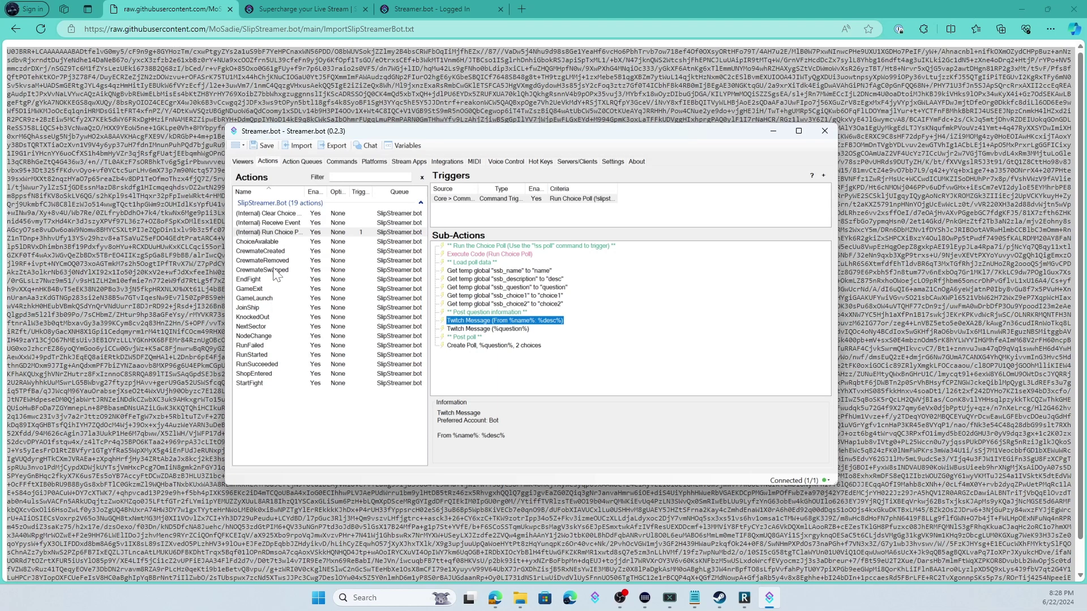
Step: Inspect the CrewmateCreated action's Send welcome message code, including the line that sends the chat message, and close it without saving
left_click(285, 252)
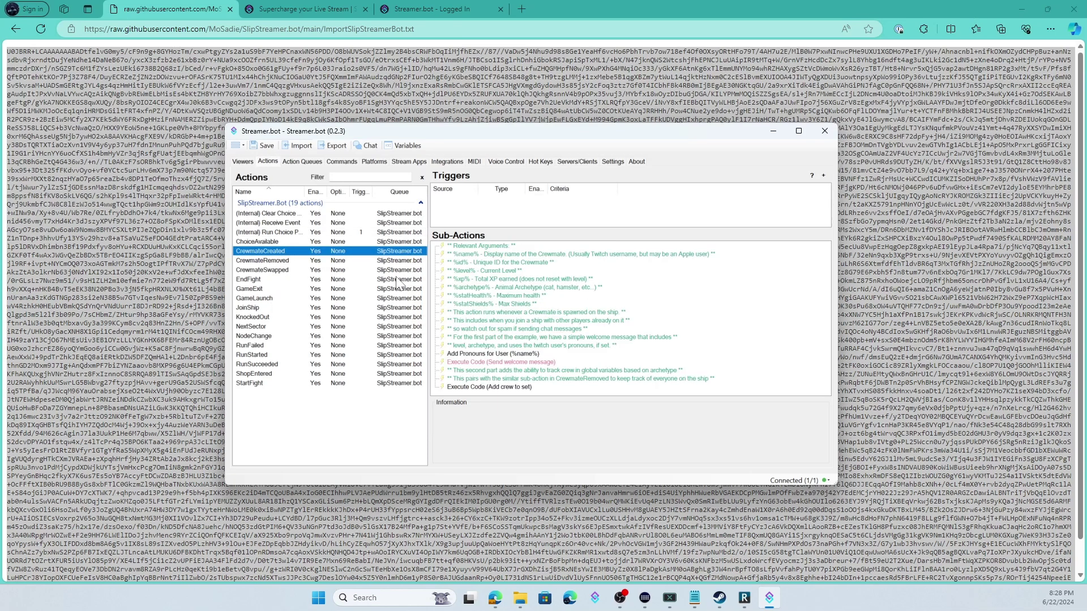
left_click(526, 386)
left_click(521, 358)
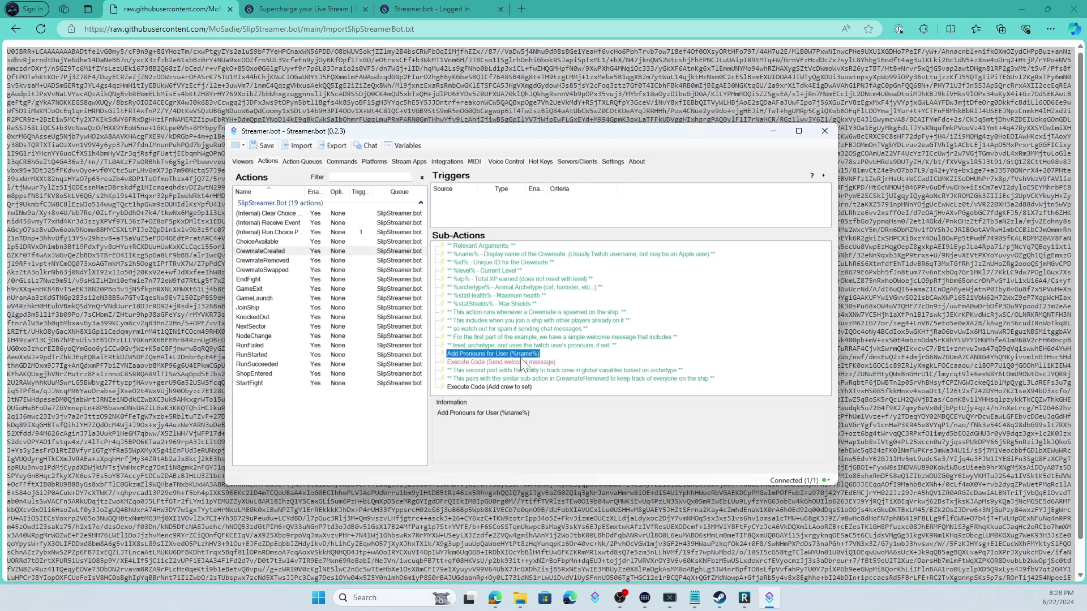
double_click(521, 359)
left_click_drag(451, 253, 411, 261)
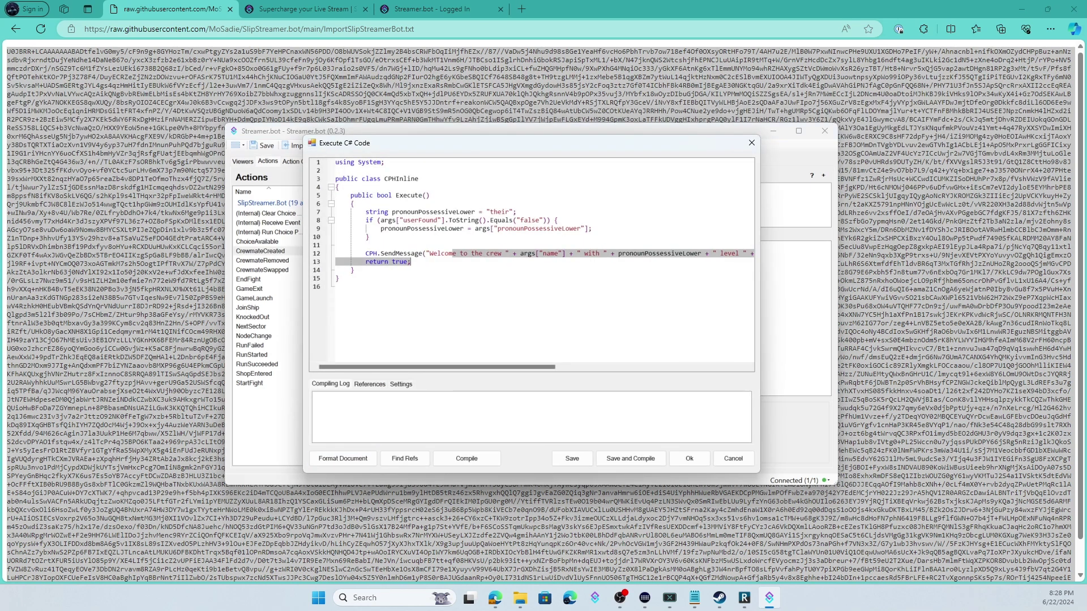
left_click(751, 143)
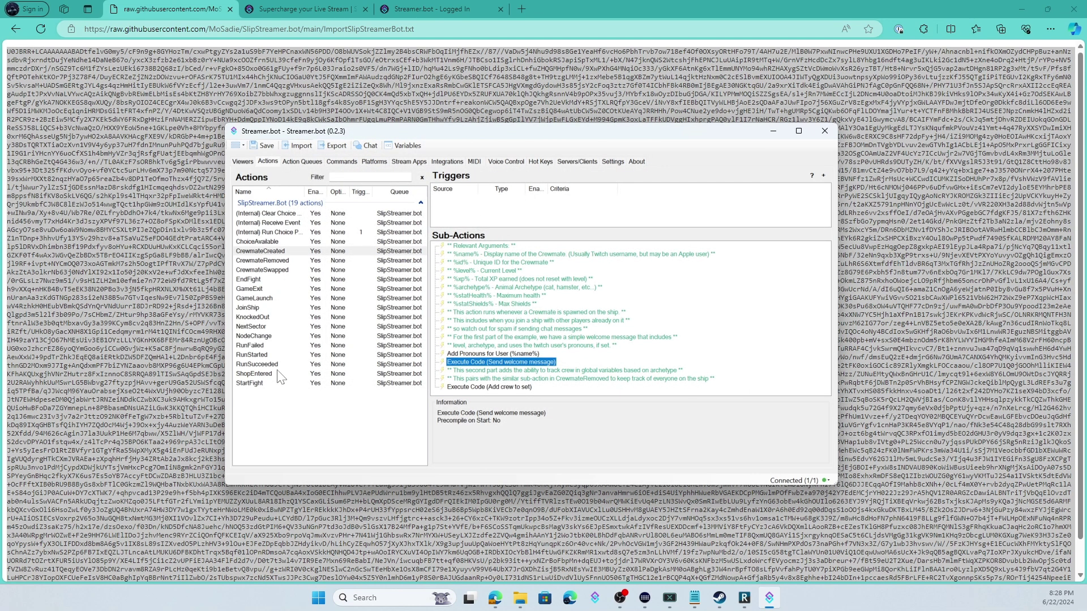
Step: Inspect the StartFight action's Twitch message text, highlighting the %enemy% variable, and leave the message unchanged
left_click(278, 391)
left_click(276, 384)
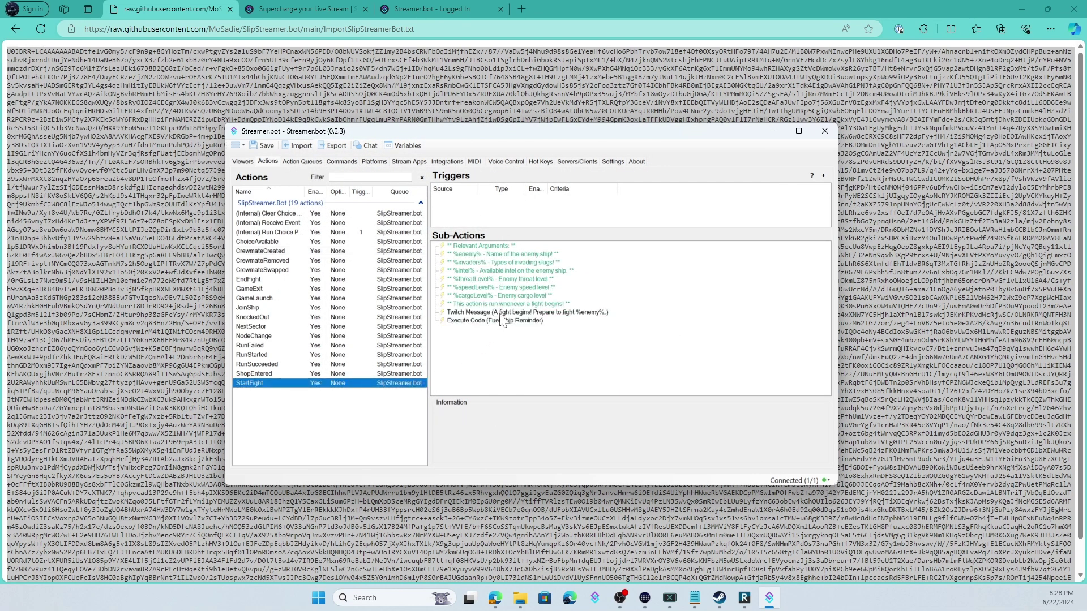
key("ctrl+a")
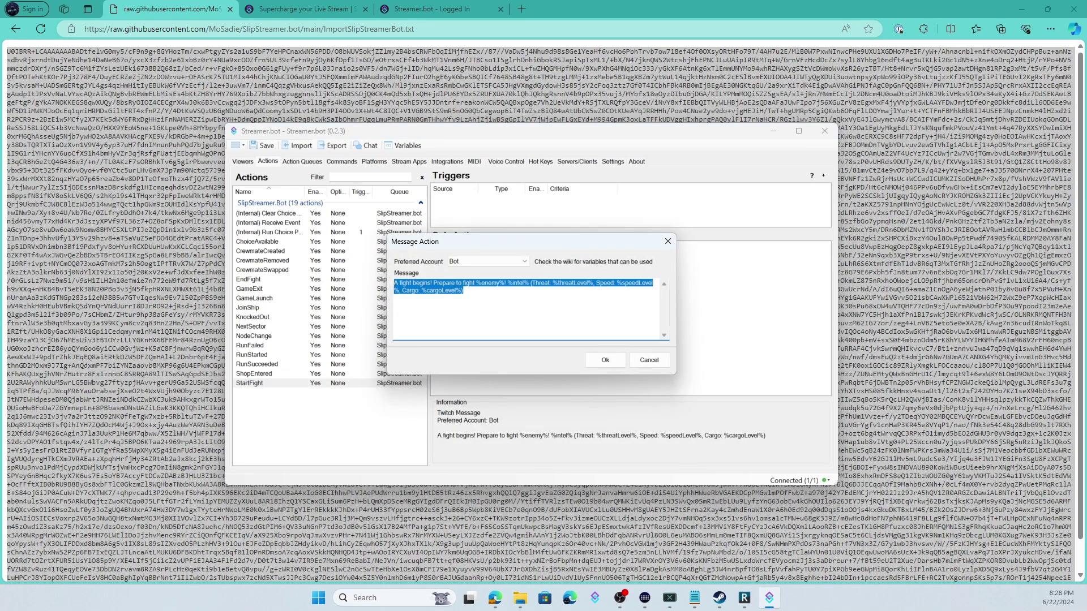
key("End")
key("shift+Right")
key("shift+Right")
key("shift+Right")
key("shift+Right")
key("shift+Right")
key("shift+Right")
key("shift+Right")
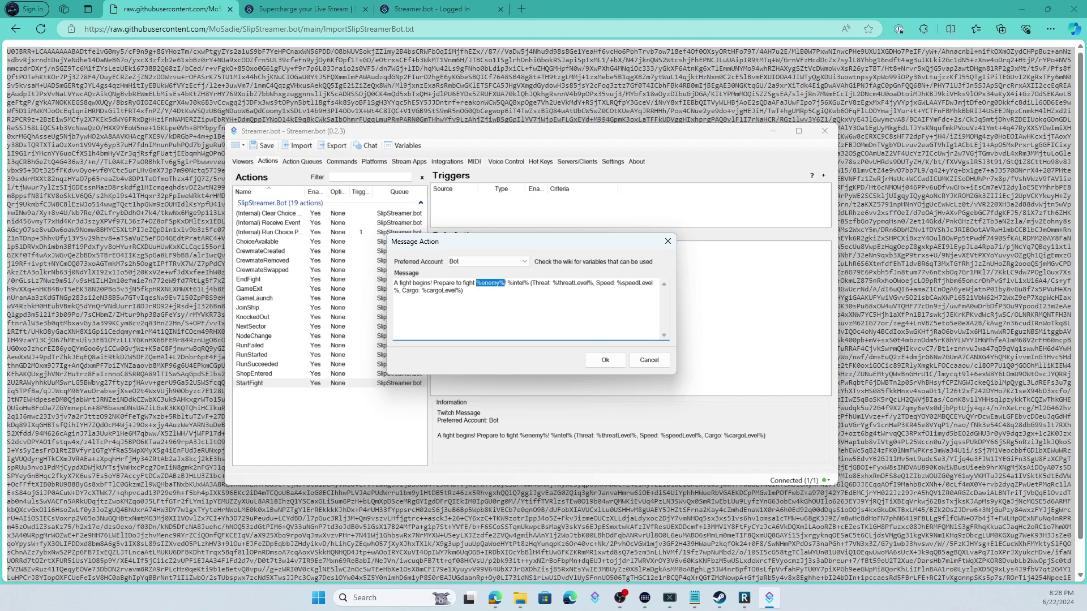
left_click(647, 360)
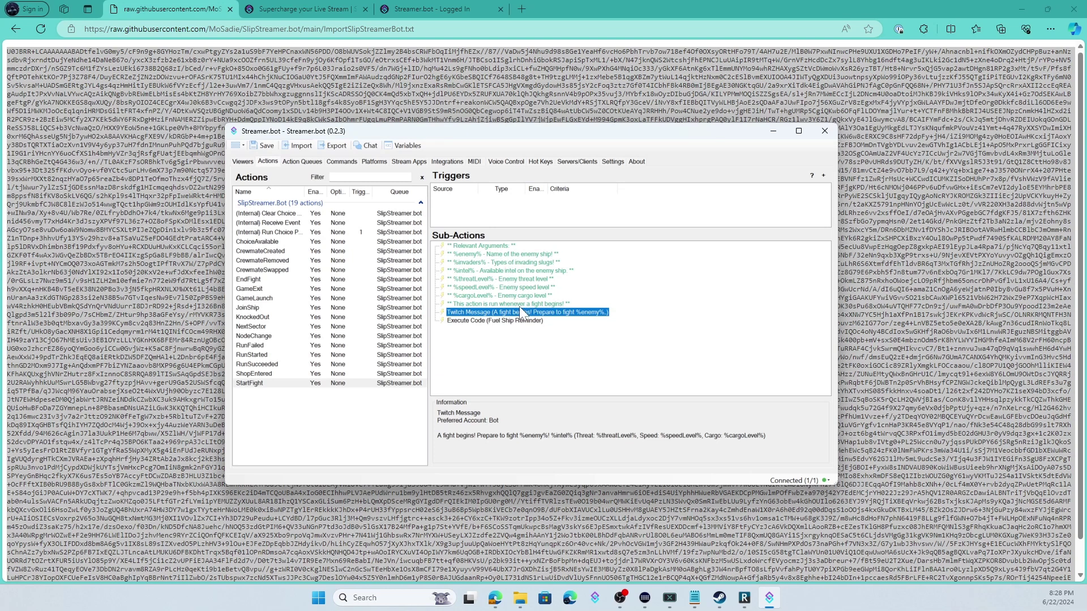
Step: Switch to r2modman, launch the modded Slipstream: Rogue Space, and move the BepInEx console fully into view
left_click(730, 598)
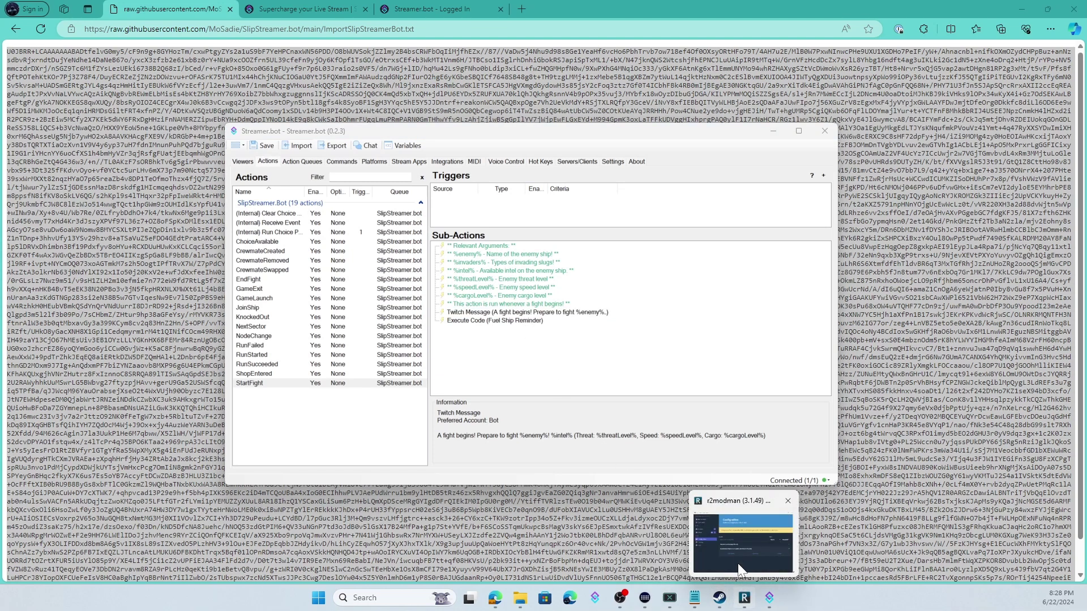
left_click(742, 597)
left_click(262, 131)
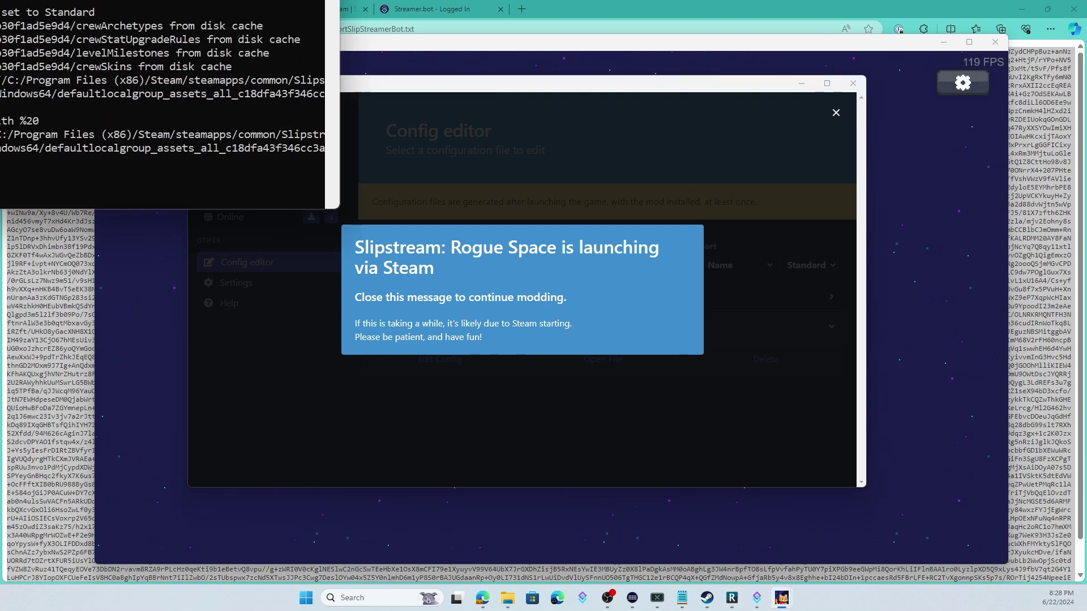
left_click_drag(101, 69, 199, 46)
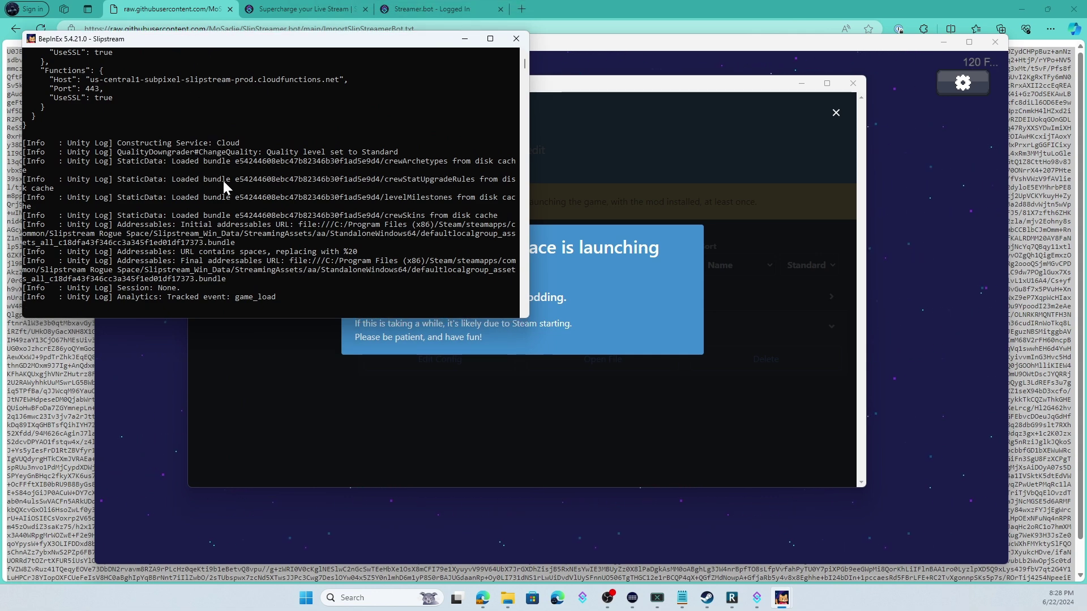
Step: Check Streamer.bot's action history and the BepInEx console log for the GameLaunch event sent by SlipStreamer.bot
left_click(757, 597)
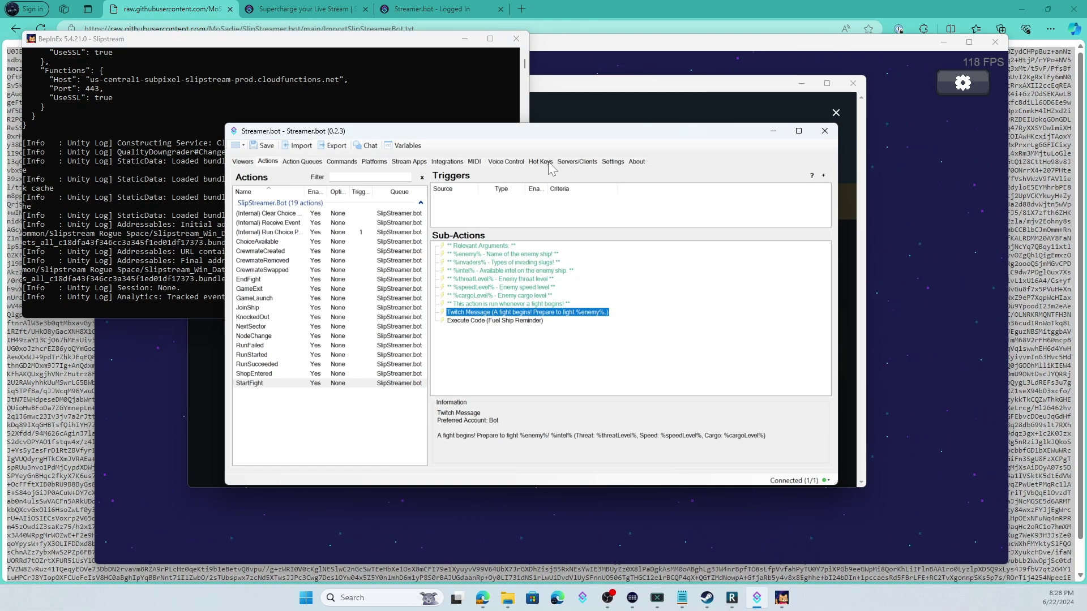
left_click(317, 162)
left_click(321, 174)
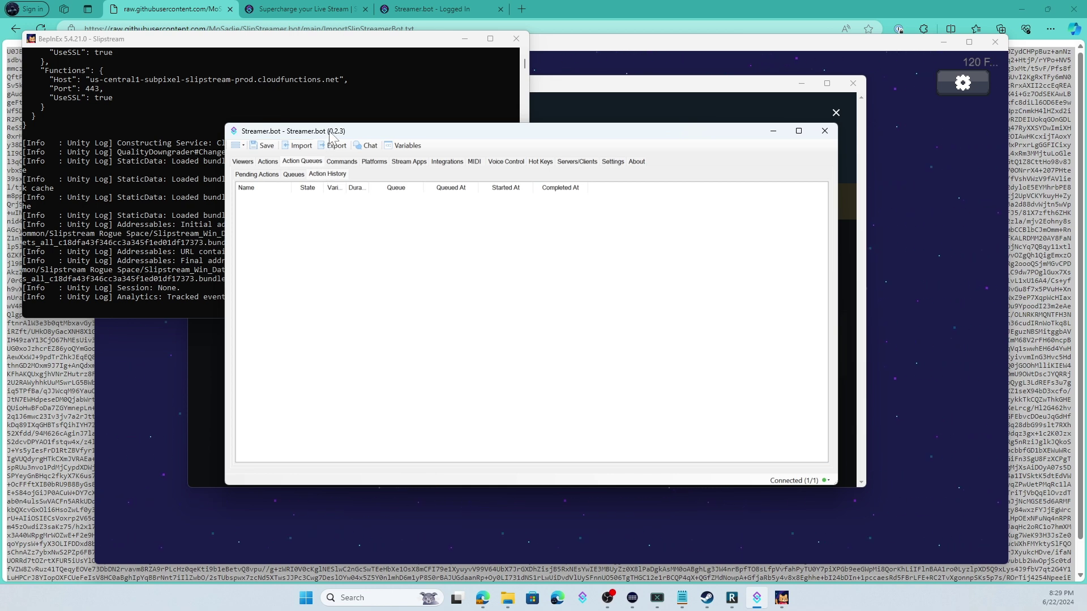
scroll(137, 191, "up", 8)
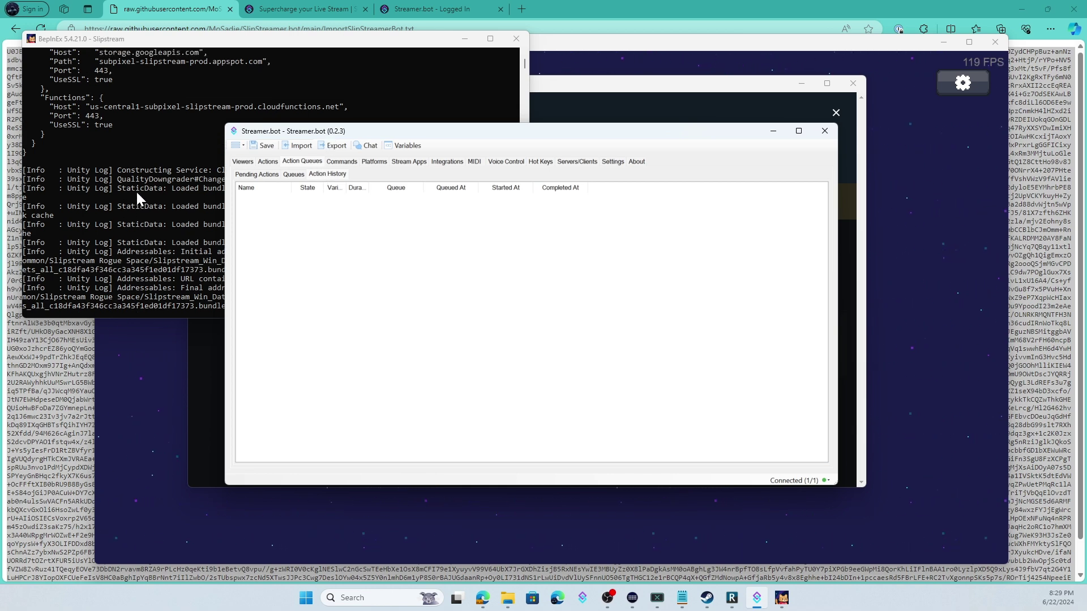
left_click(162, 193)
scroll(163, 196, "up", 10)
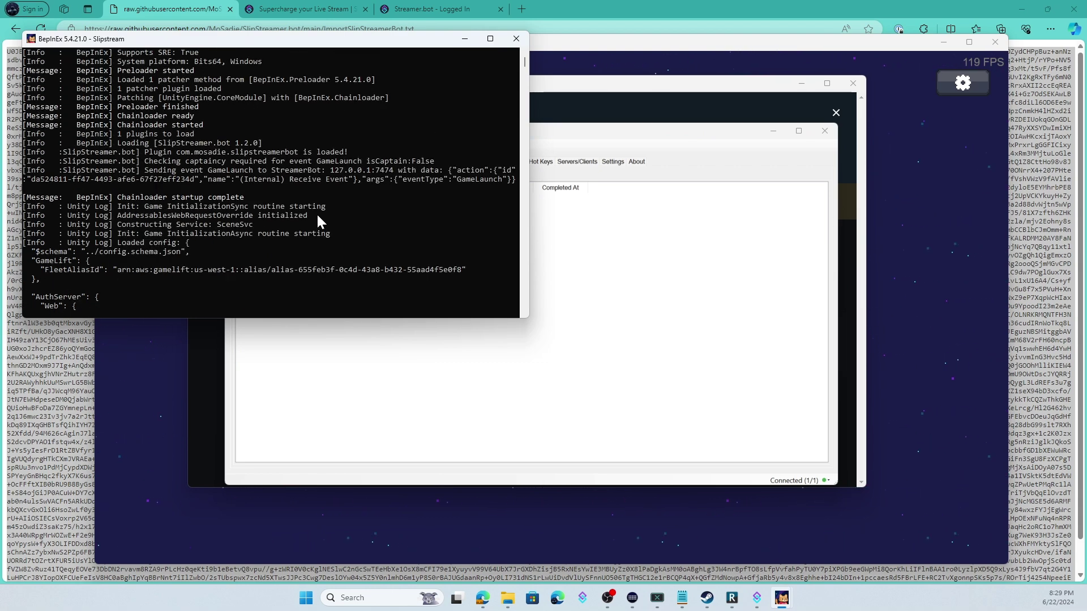
Step: Enable Auto Start for Streamer.bot's HTTP server and start the server
left_click(616, 281)
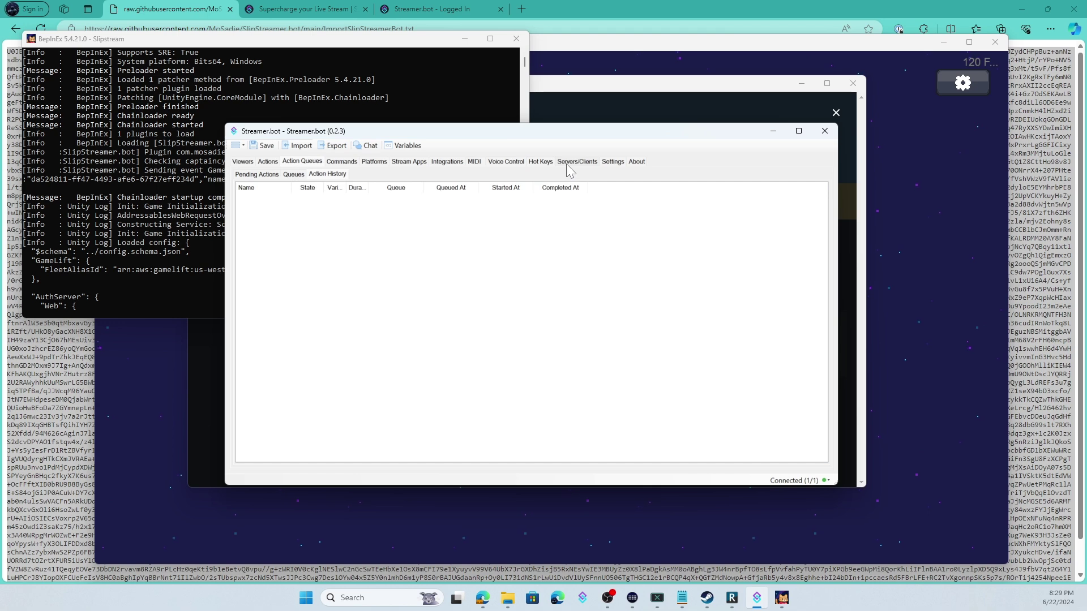
left_click(610, 162)
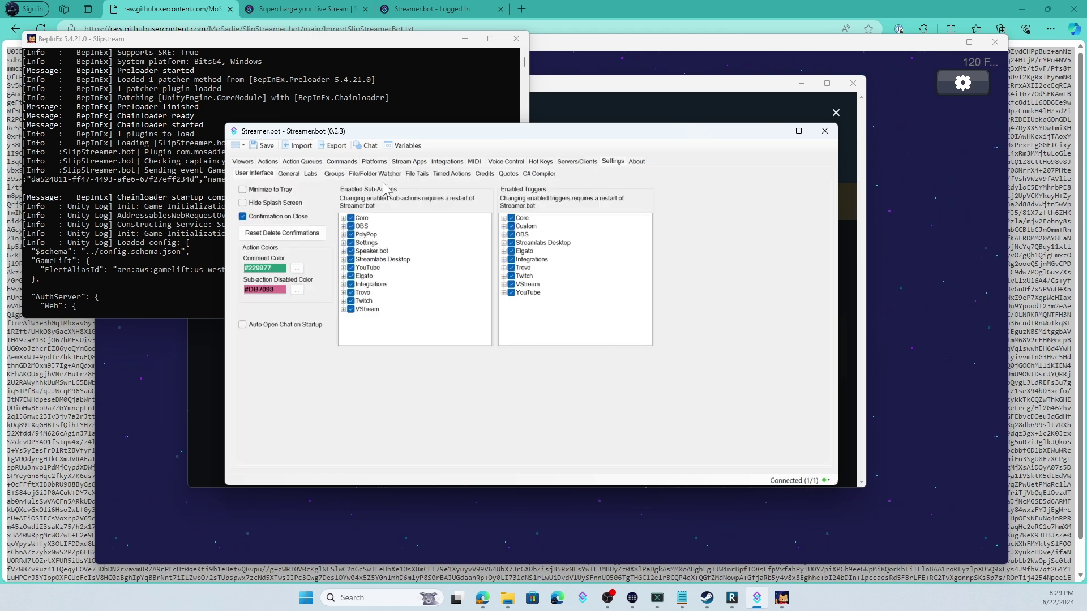
left_click(575, 162)
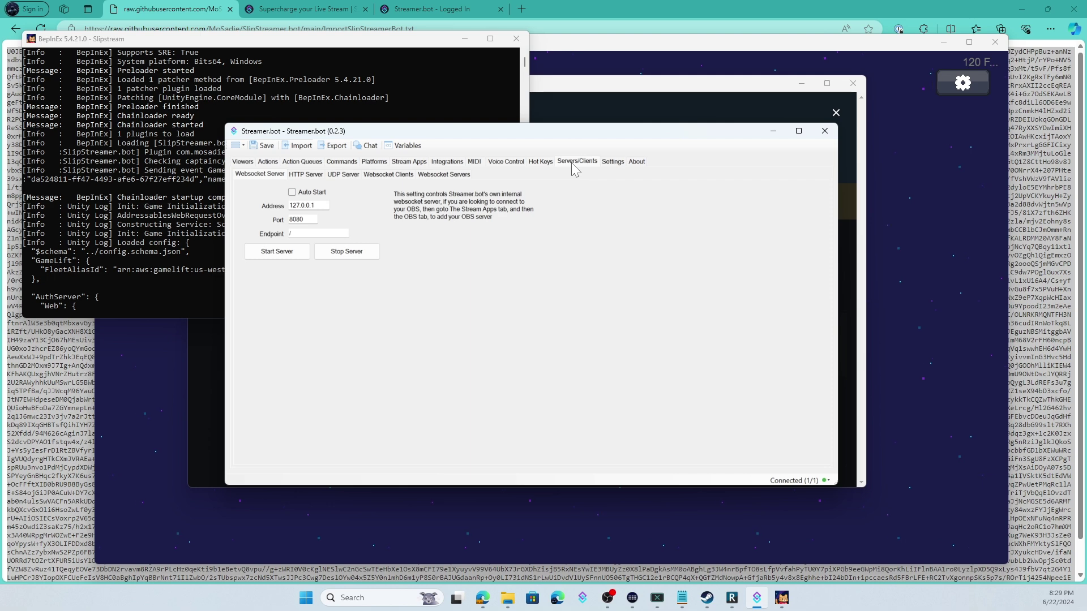
left_click(306, 174)
left_click(292, 193)
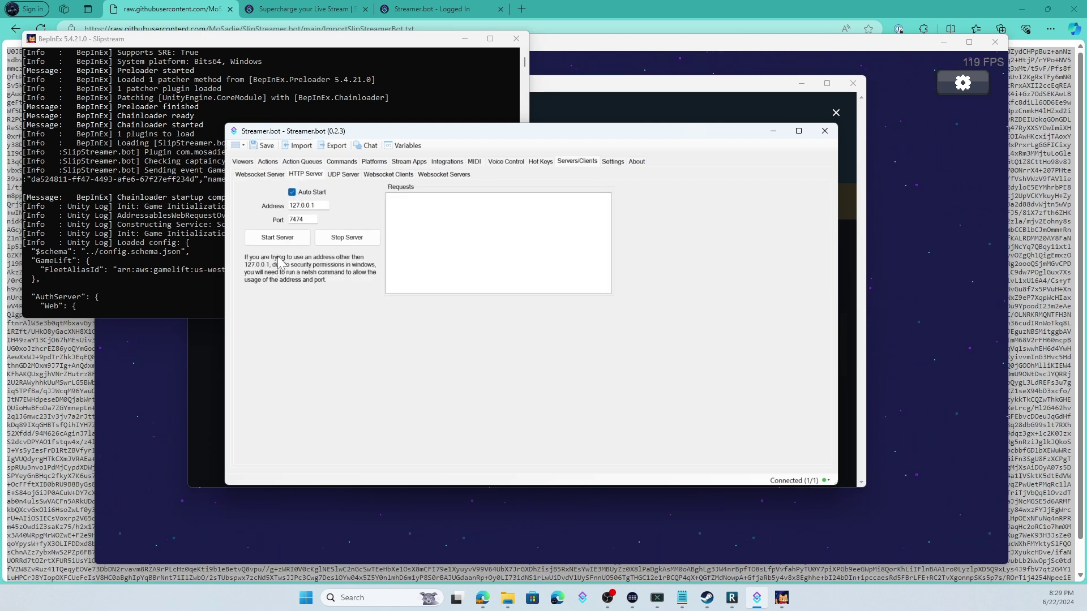
left_click(279, 238)
Step: Switch to the Slipstream game, sign in with the existing Twitch account, and continue to the main screen
left_click(159, 390)
left_click(500, 361)
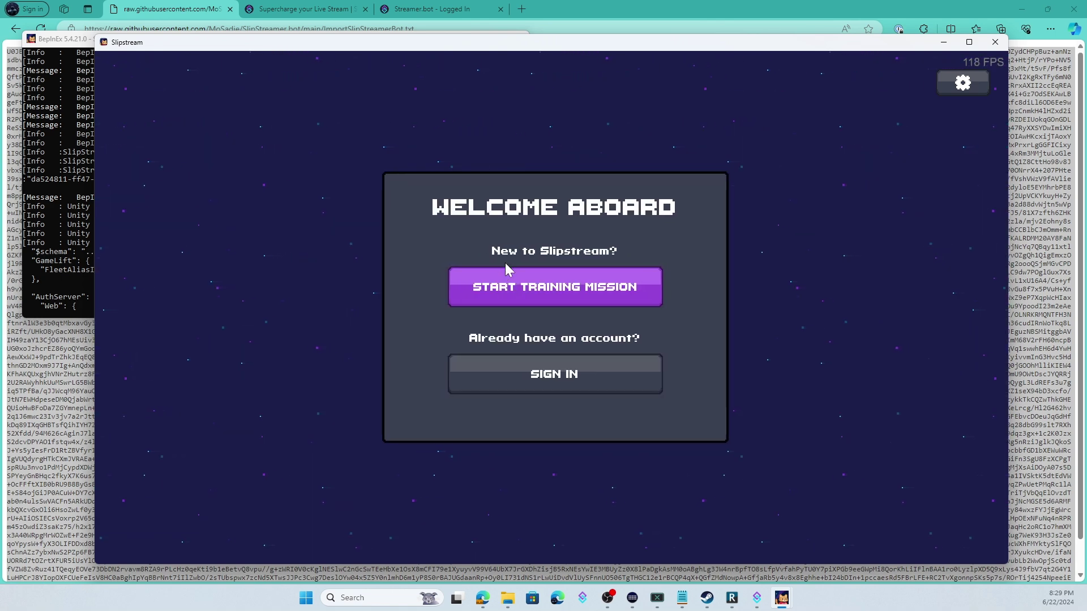
left_click(529, 372)
left_click(536, 324)
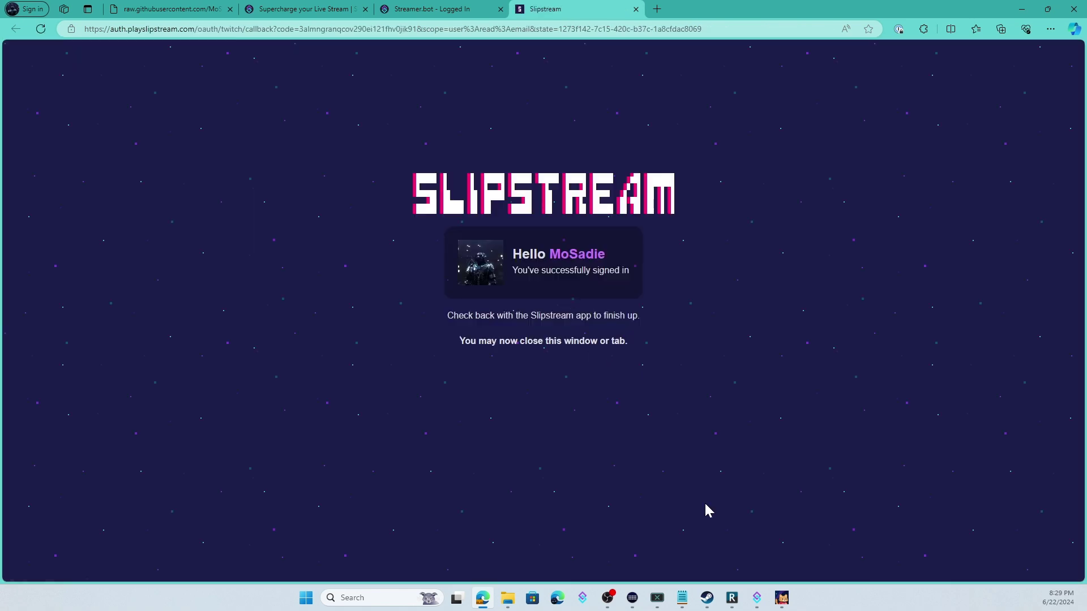
mouse_move(782, 597)
left_click(811, 560)
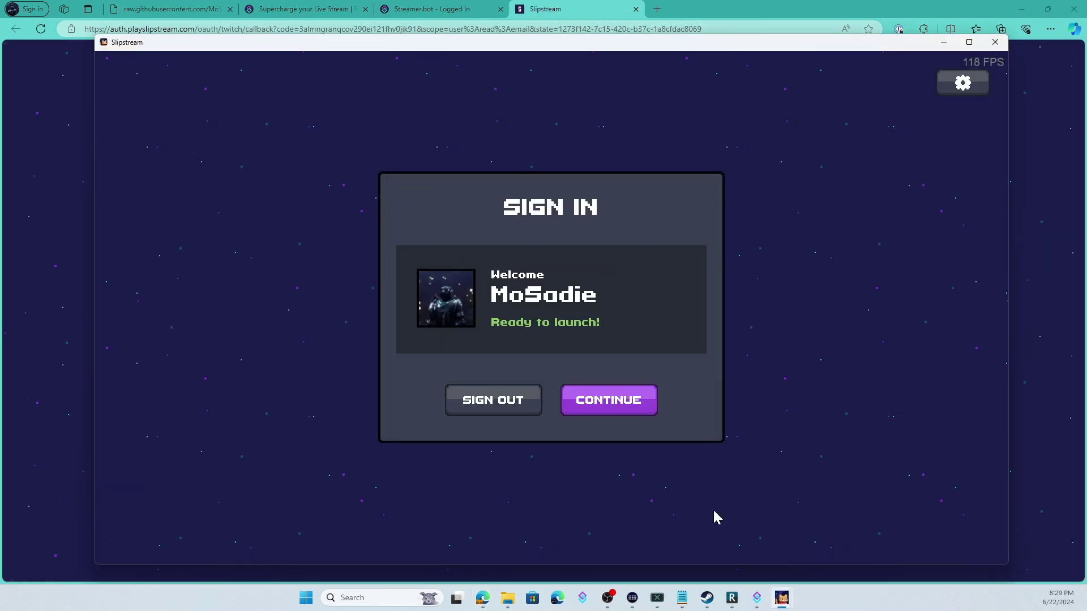
left_click(644, 406)
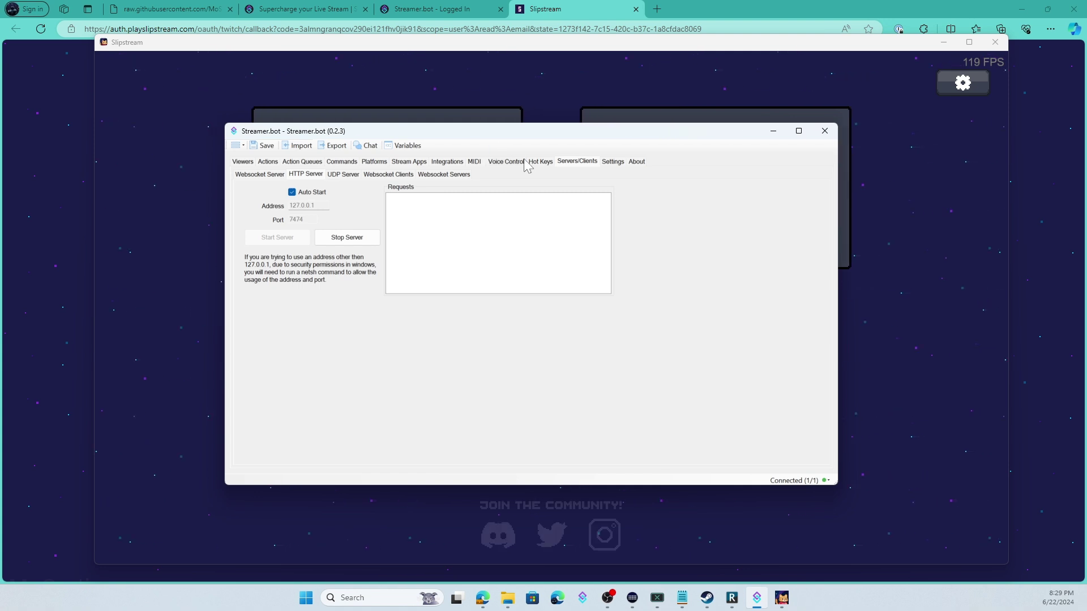
Step: Show Streamer.bot's action history, move its window aside, and switch to the Slipstream game
left_click(313, 164)
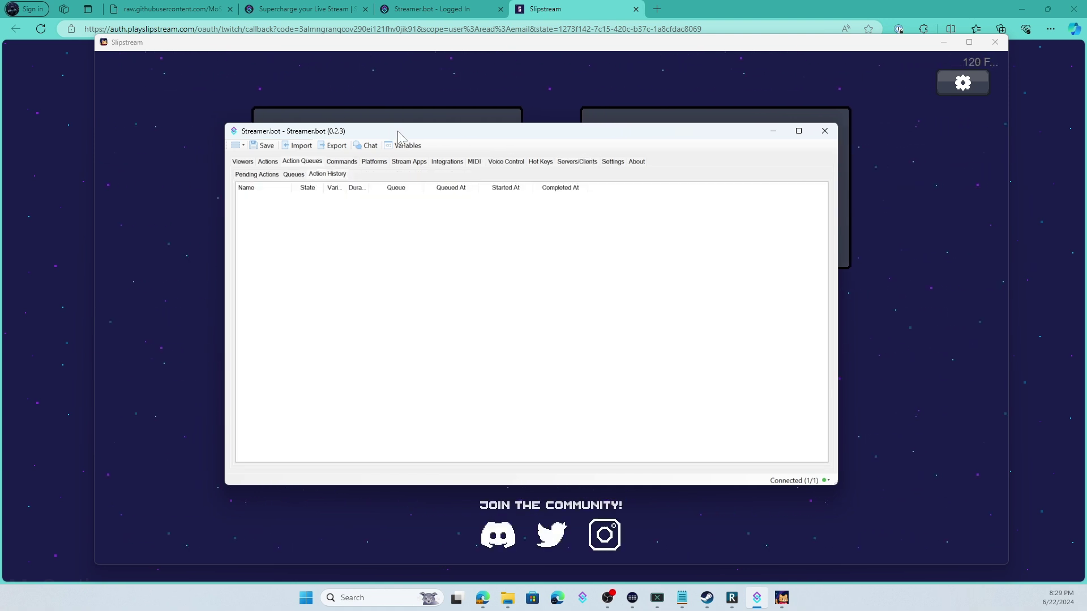
left_click_drag(398, 136, 193, 59)
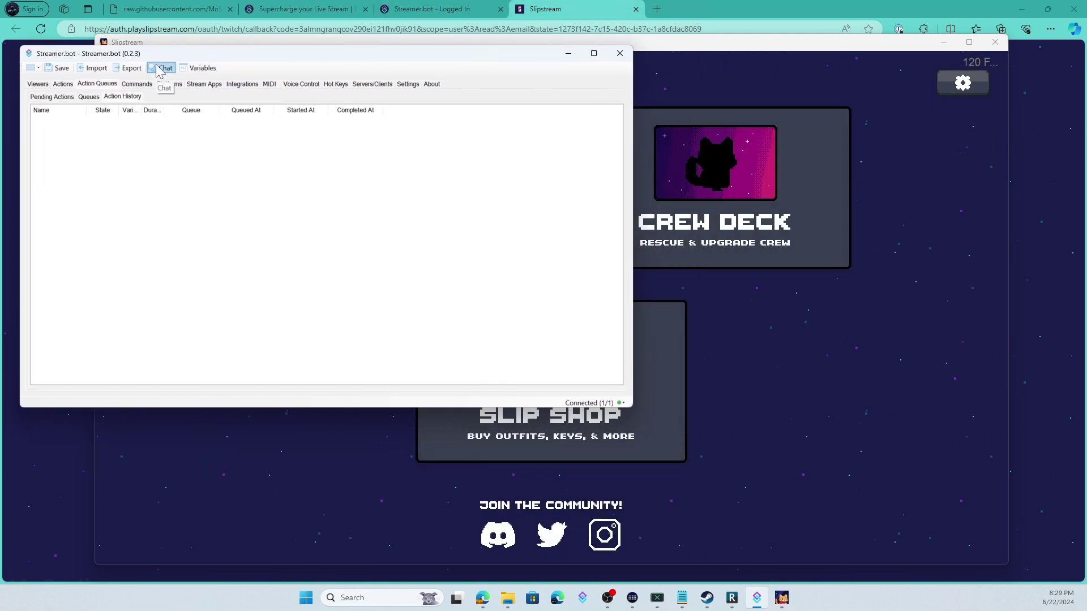
left_click(896, 341)
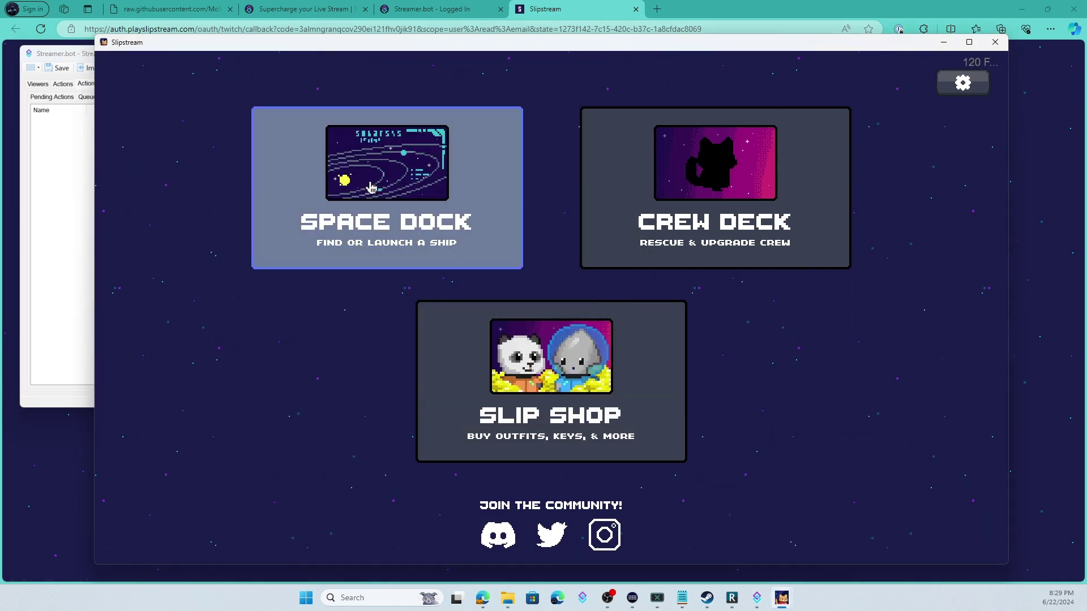
Step: Join the second listed captain's ship from the Space Dock with Marty as the crew member, and dismiss the welcome message
left_click(371, 187)
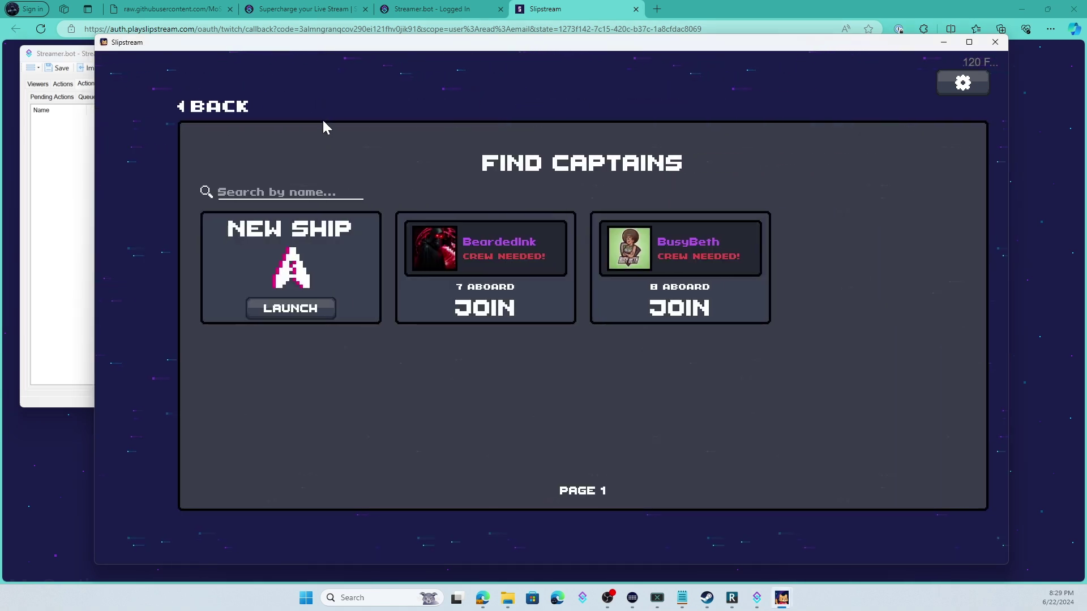
left_click(664, 293)
left_click(249, 314)
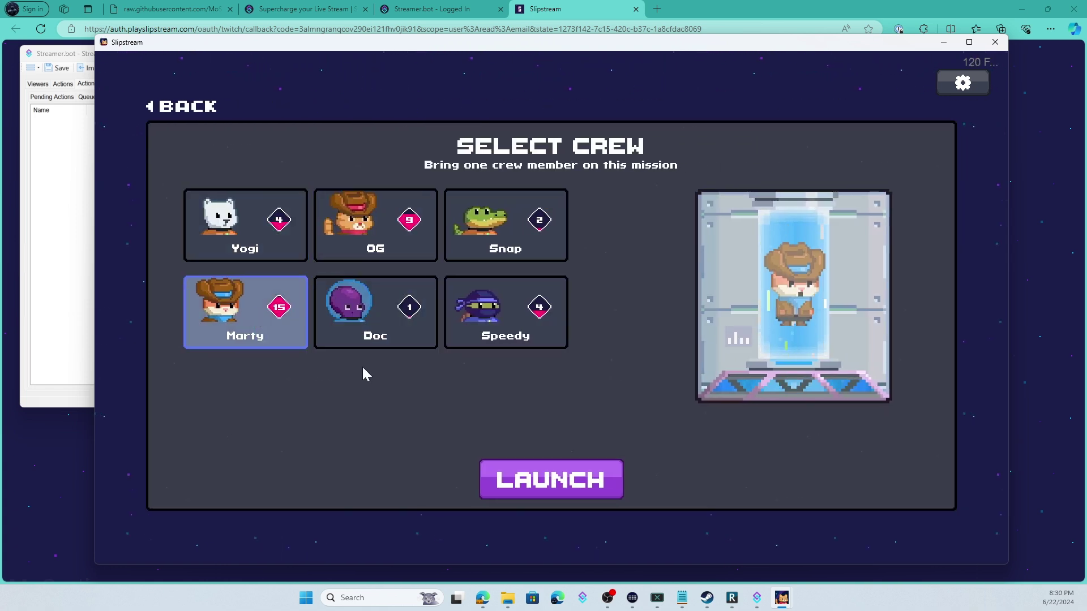
left_click(529, 490)
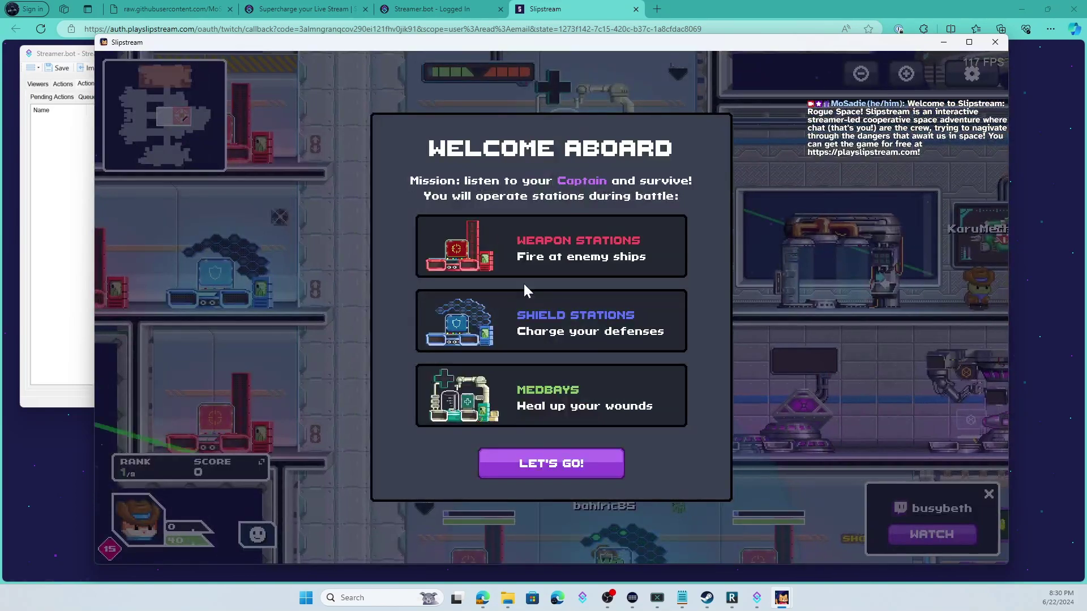
left_click(553, 461)
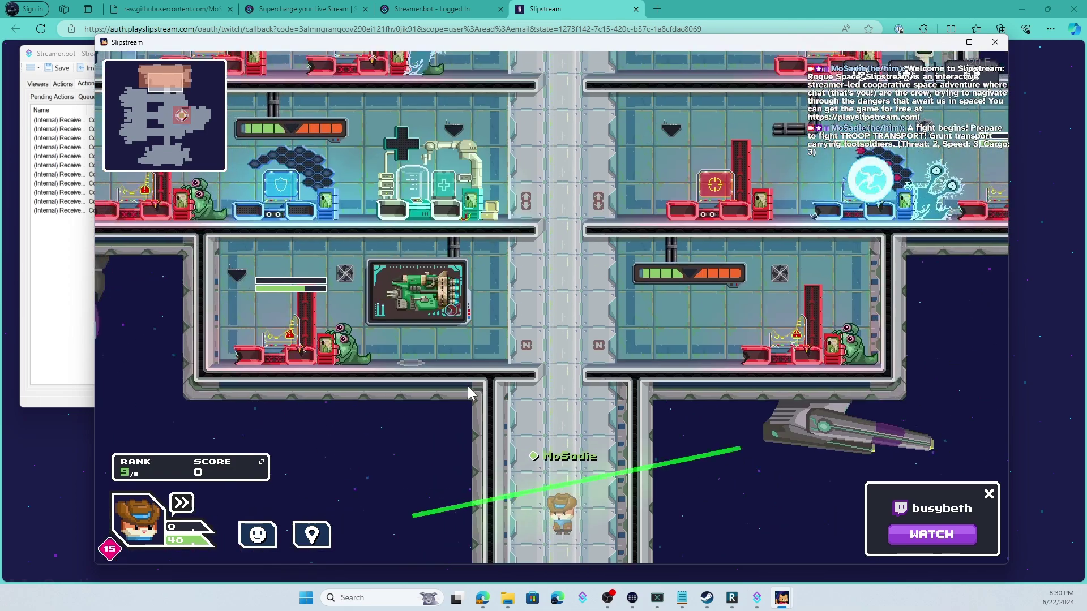
Step: Move the crewmate through the ship to an unoccupied weapon station, and leave the ship for the main screen
left_click(468, 393)
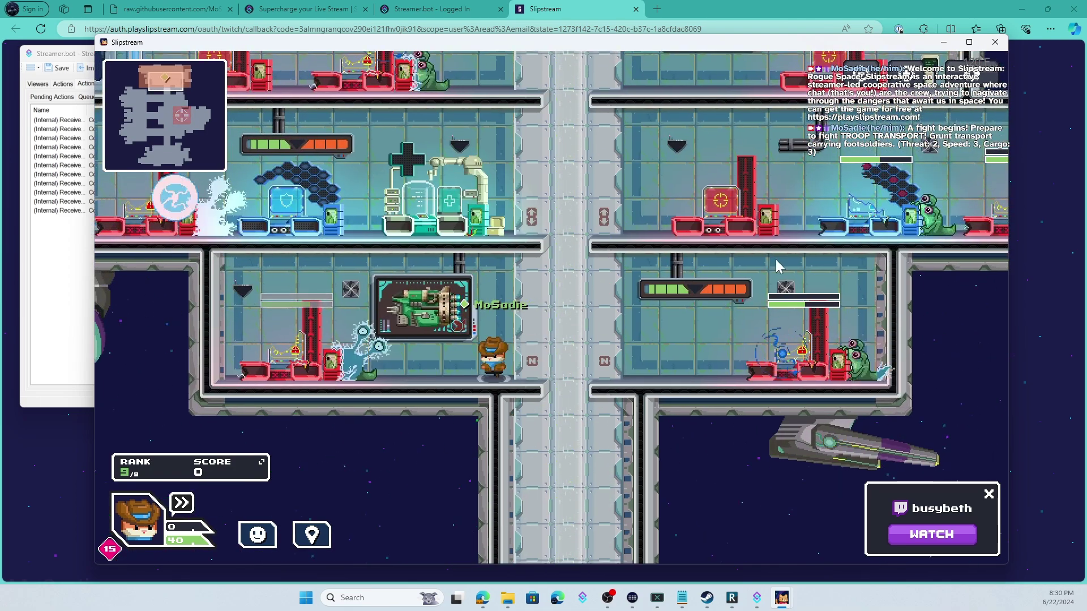
left_click(688, 223)
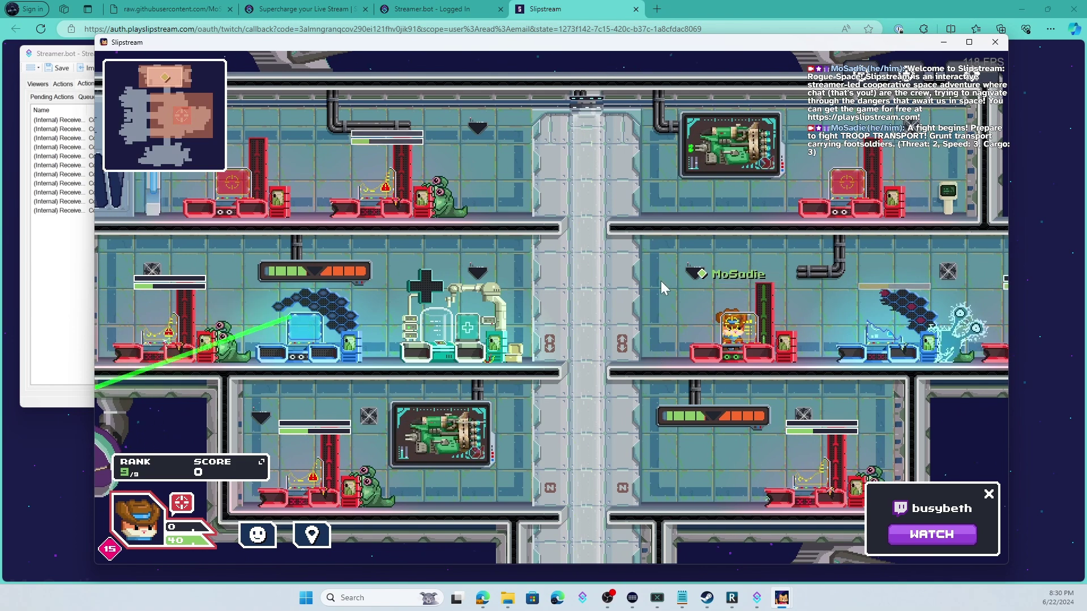
key("Escape")
left_click(586, 400)
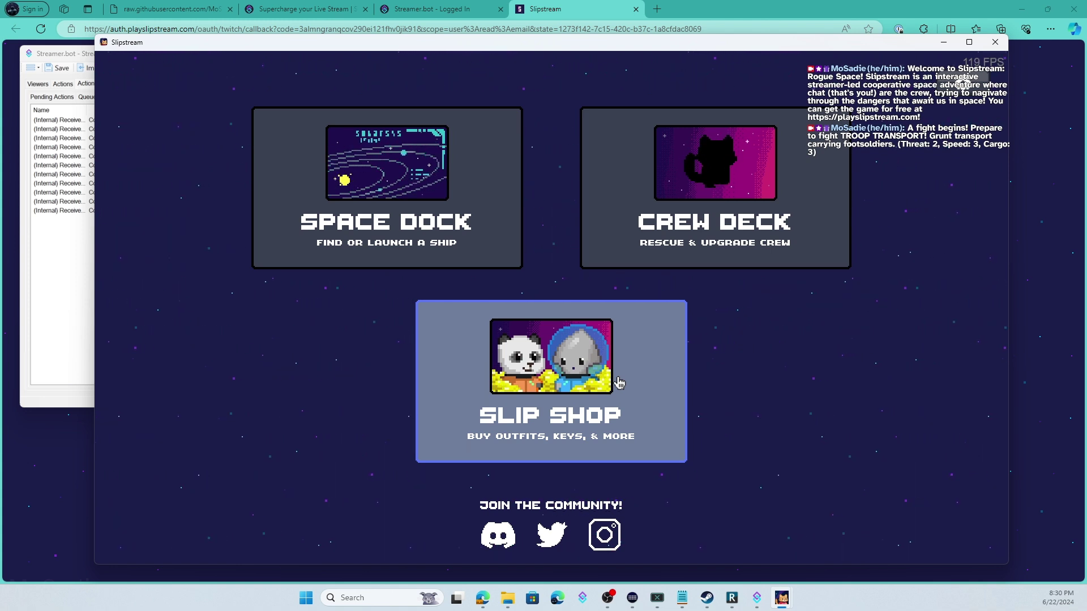
Step: Switch to Streamer.bot, check the action history for received game events, and show the actions list
left_click(85, 262)
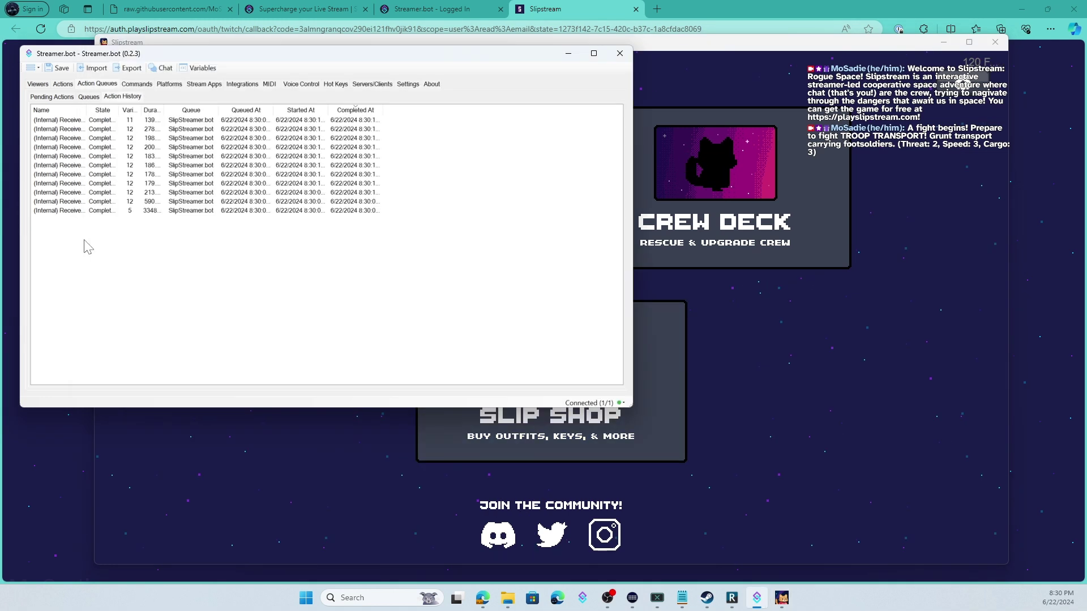
left_click(63, 83)
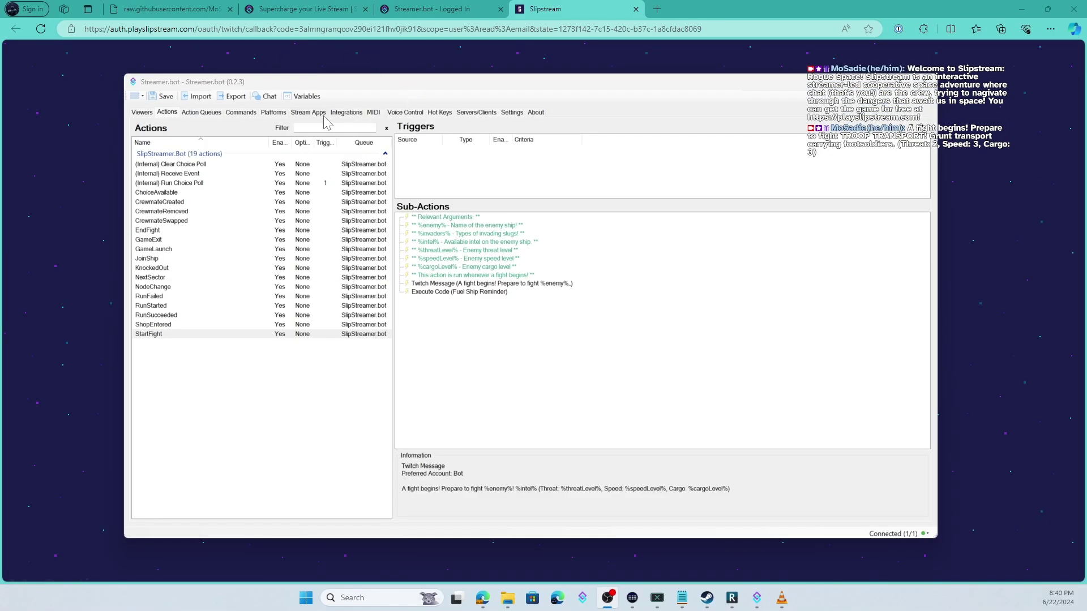
Step: Widen the Name column in the action history and inspect the latest Receive Event entry's variables when queued
left_click(210, 115)
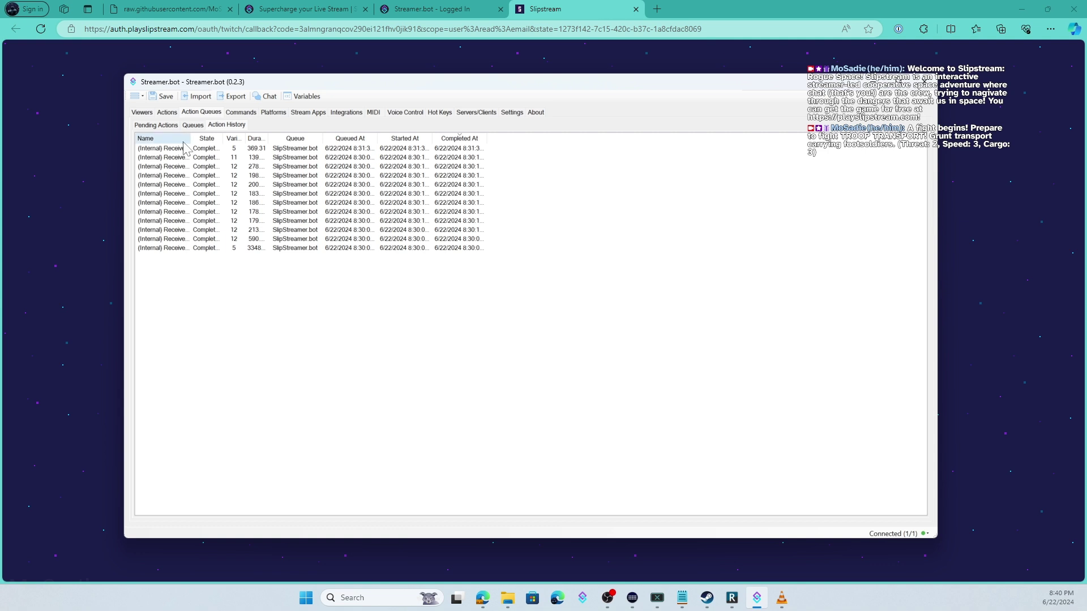
double_click(190, 138)
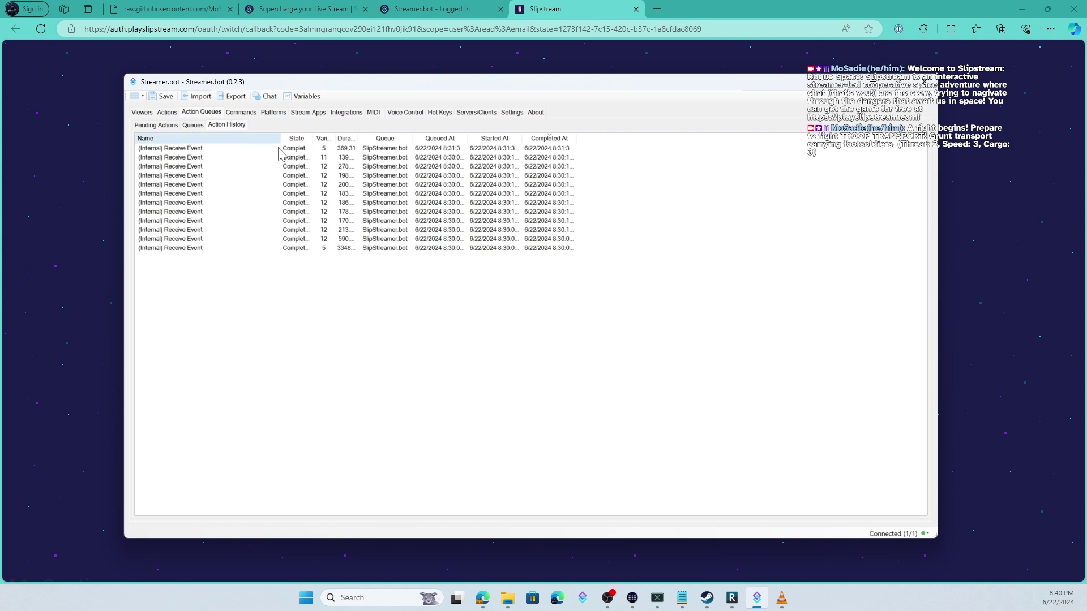
right_click(199, 151)
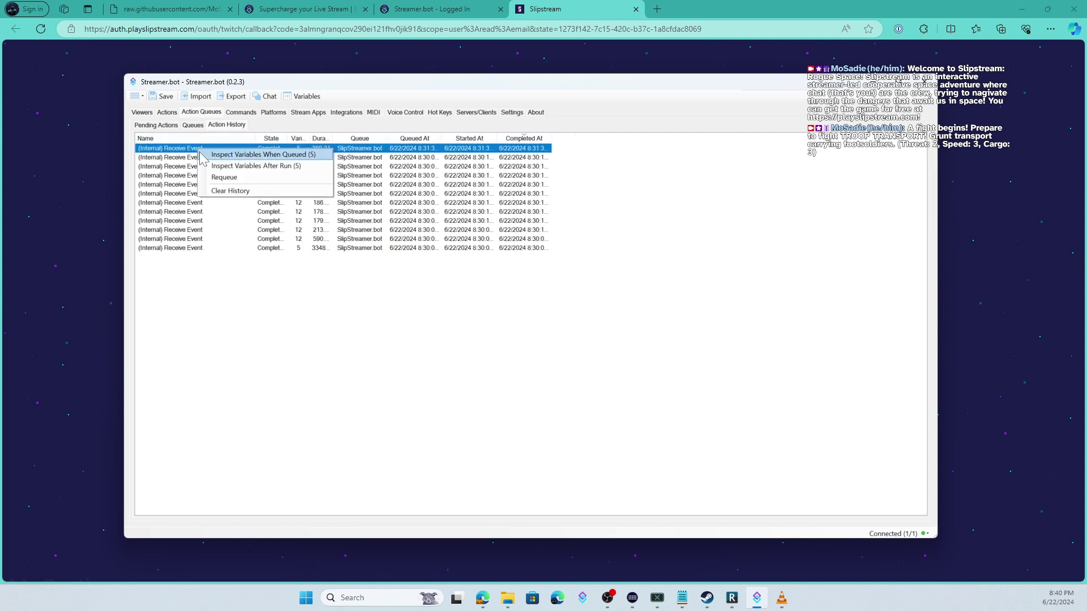
left_click(210, 156)
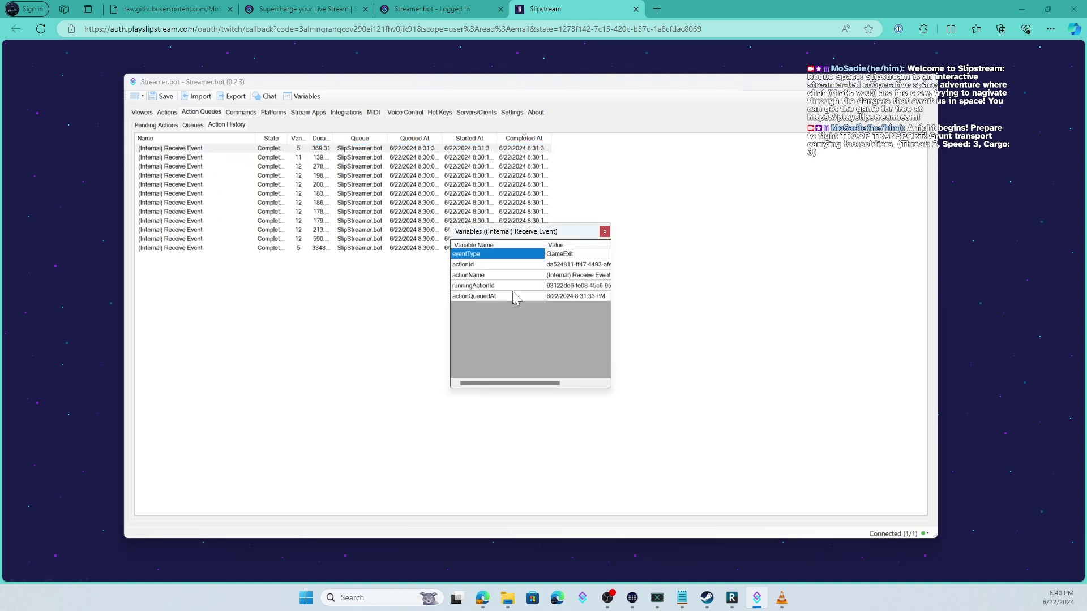
left_click(604, 231)
Step: Inspect the queued variables of the third Receive Event entry, checking the crewmate's name, id, level, xp and archetype
left_click(295, 169)
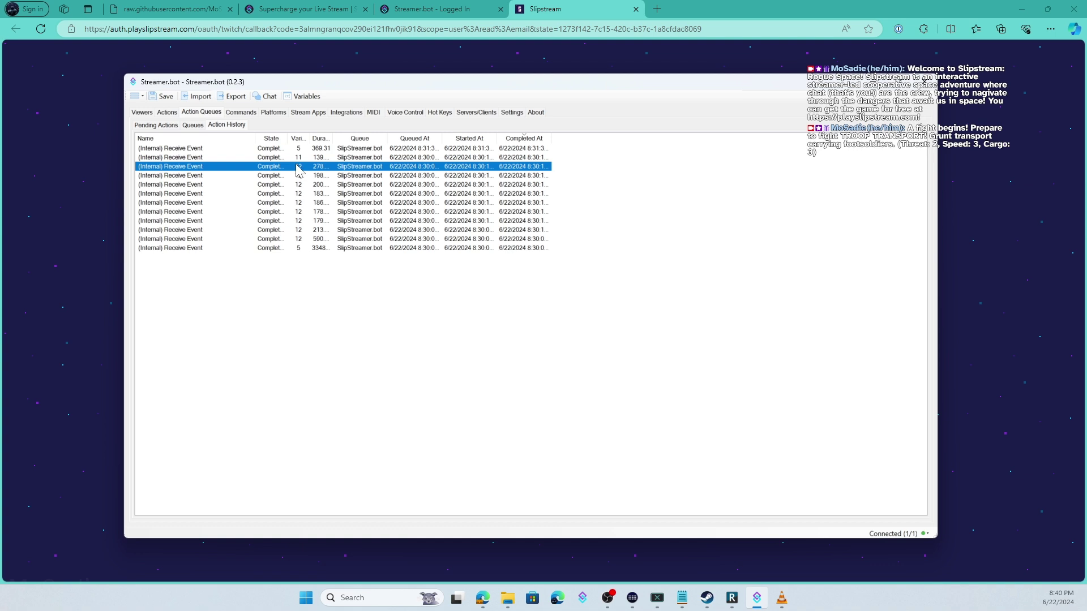
right_click(259, 169)
left_click(289, 170)
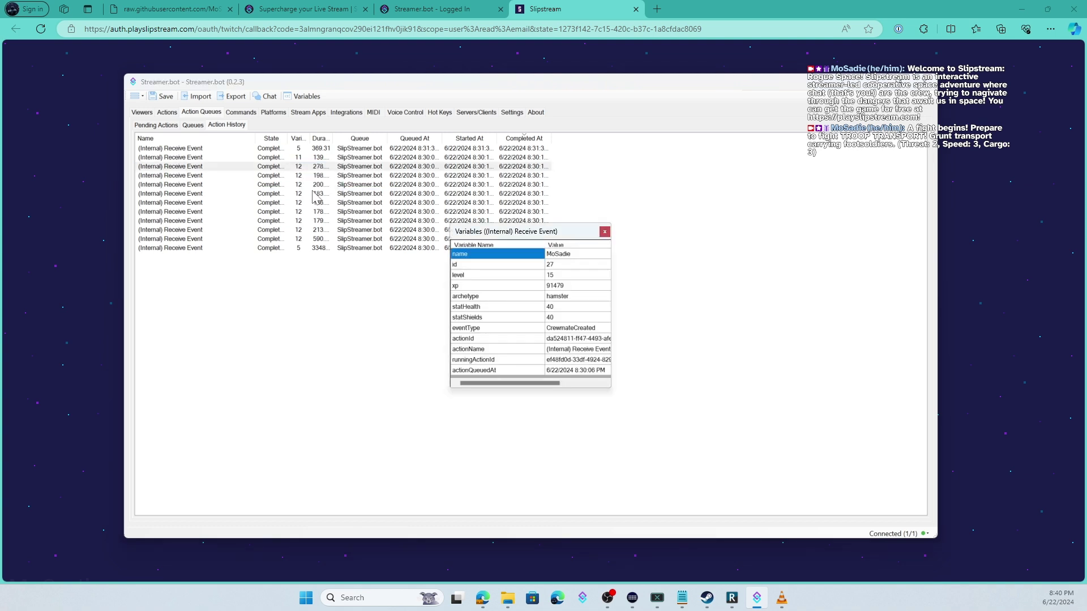
mouse_move(530, 383)
left_mouse_down()
mouse_move(597, 396)
mouse_move(512, 390)
left_mouse_up()
left_click(563, 256)
left_click(521, 264)
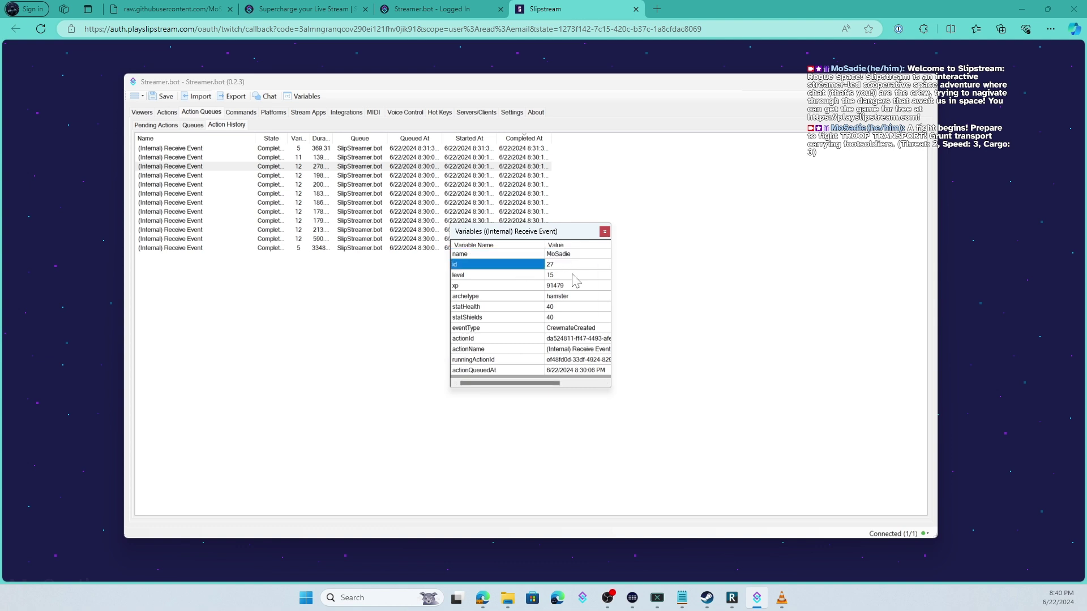
left_click(562, 267)
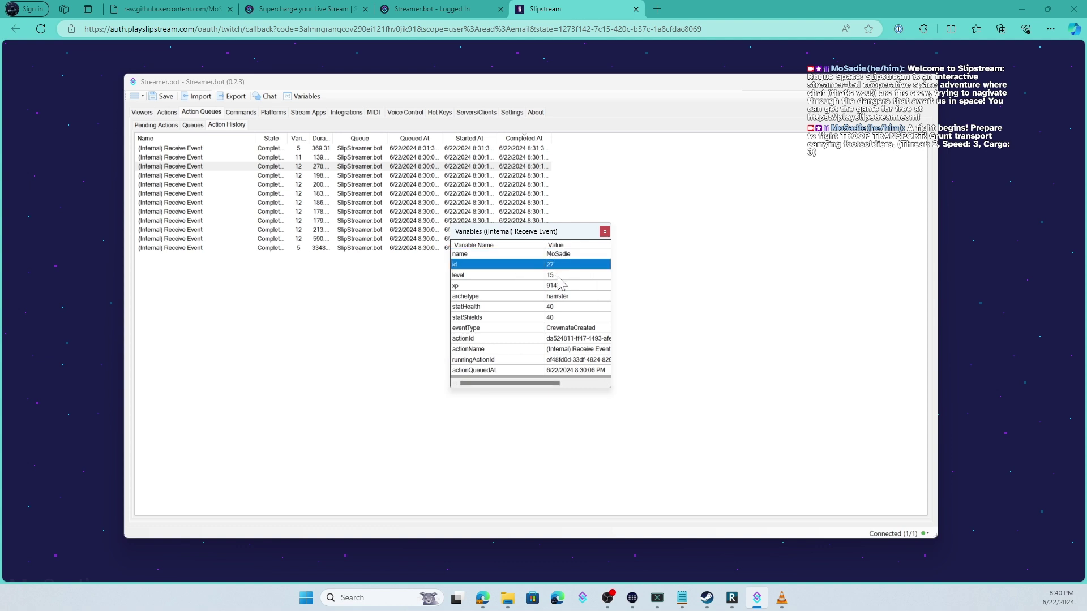
left_click(536, 286)
left_click(562, 297)
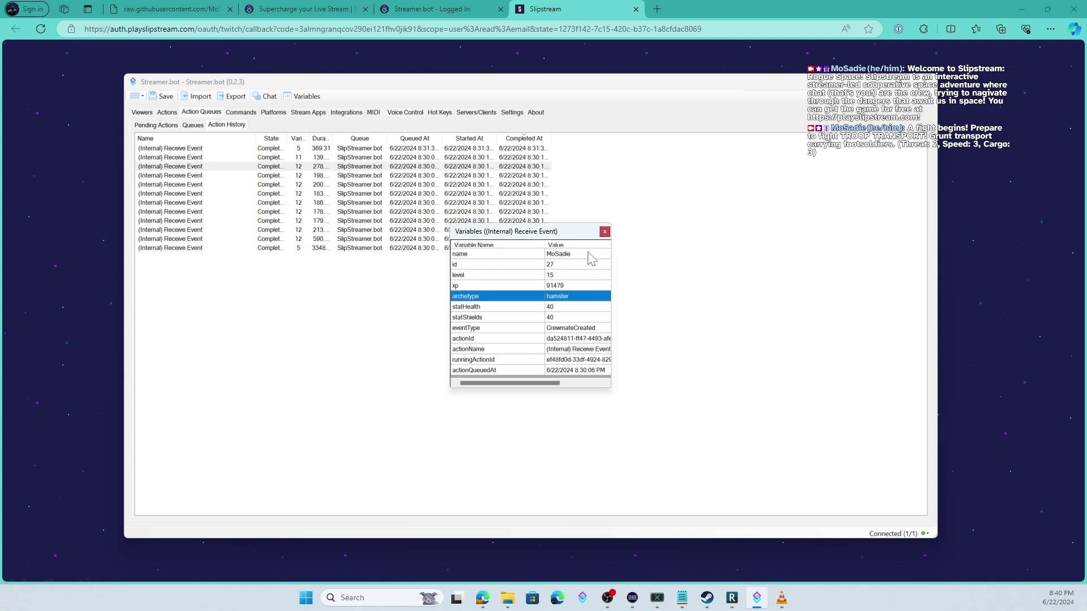
left_click(604, 233)
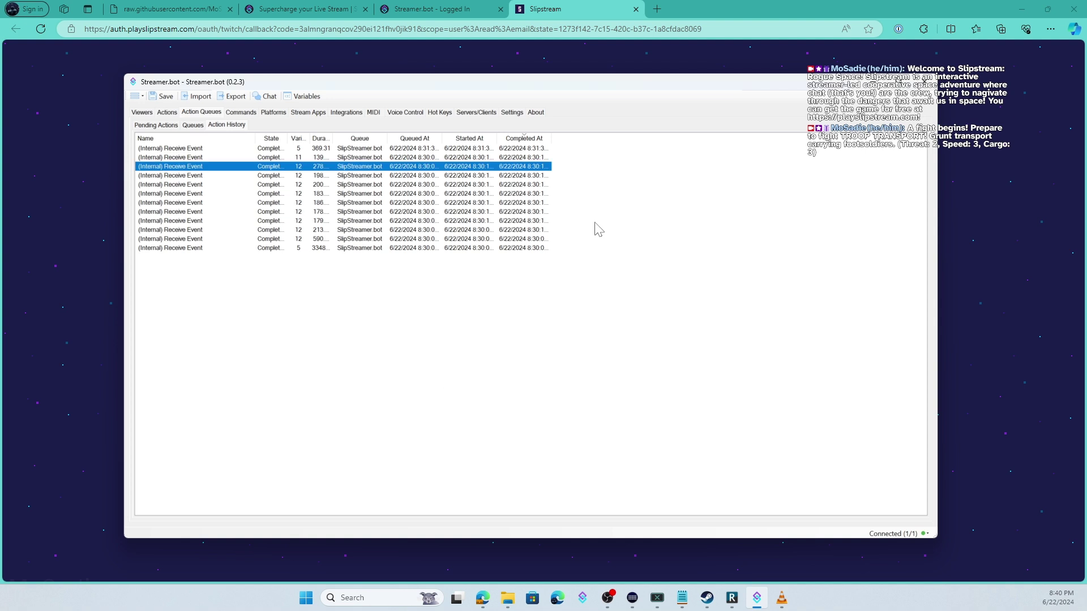